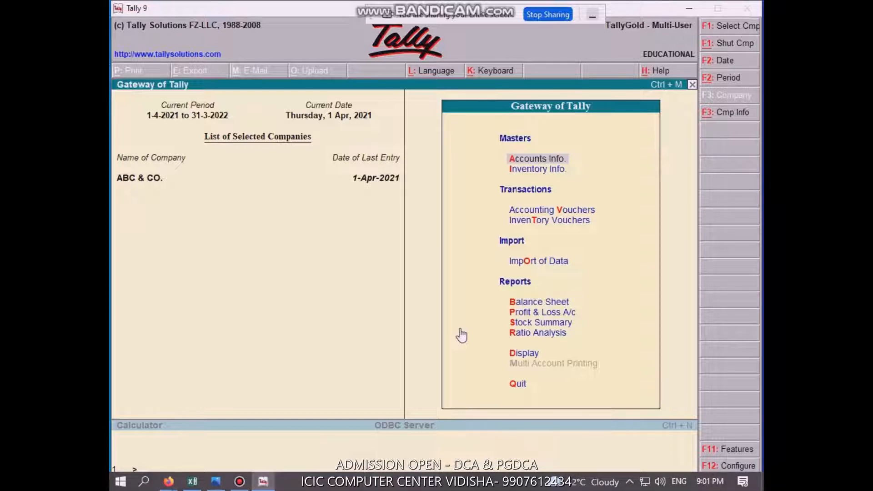
# - Open the multiple-ledger alteration list for All Items
pyautogui.press('Return')
pyautogui.press('l')
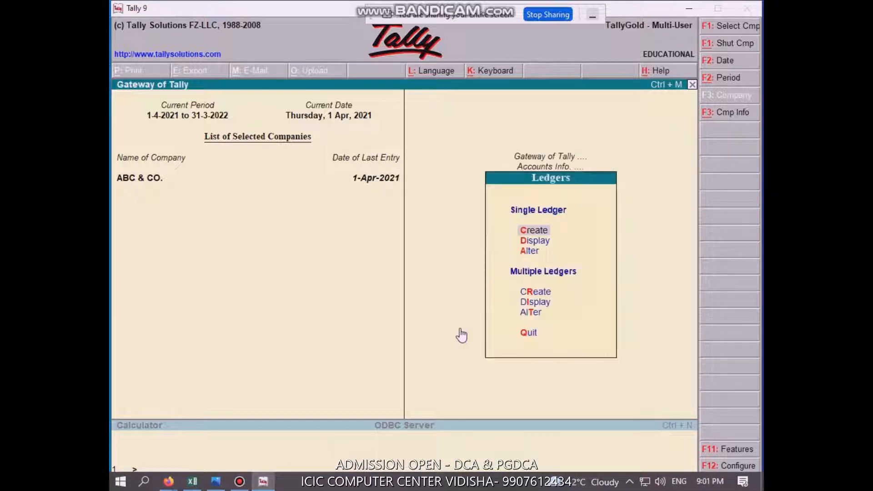
pyautogui.press('r')
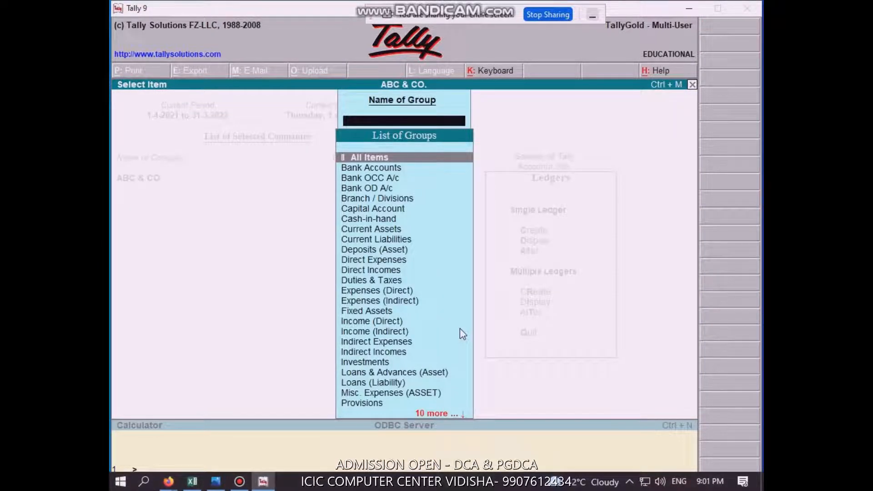
pyautogui.press('Return')
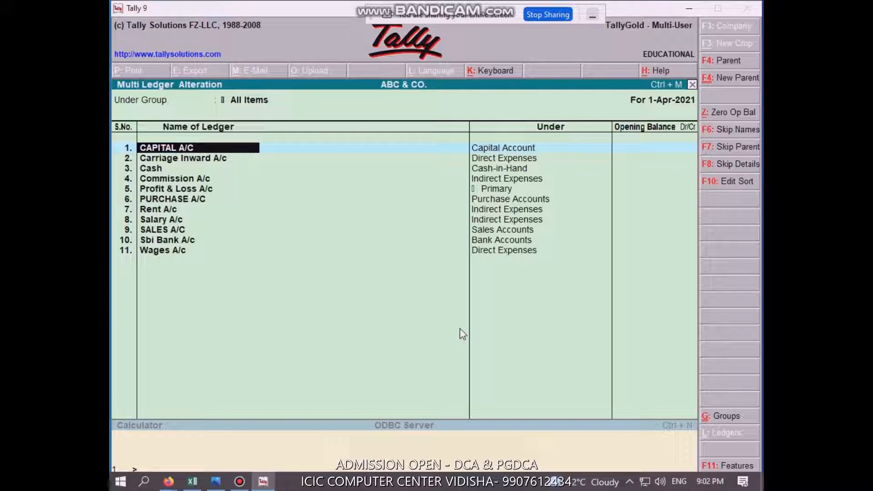
# - Move through the existing ledgers past Wages A/c to start a new blank ledger row
pyautogui.press('Return')
pyautogui.press('Return')
pyautogui.press('Return')
pyautogui.press('Return')
pyautogui.press('Return')
pyautogui.press('Return')
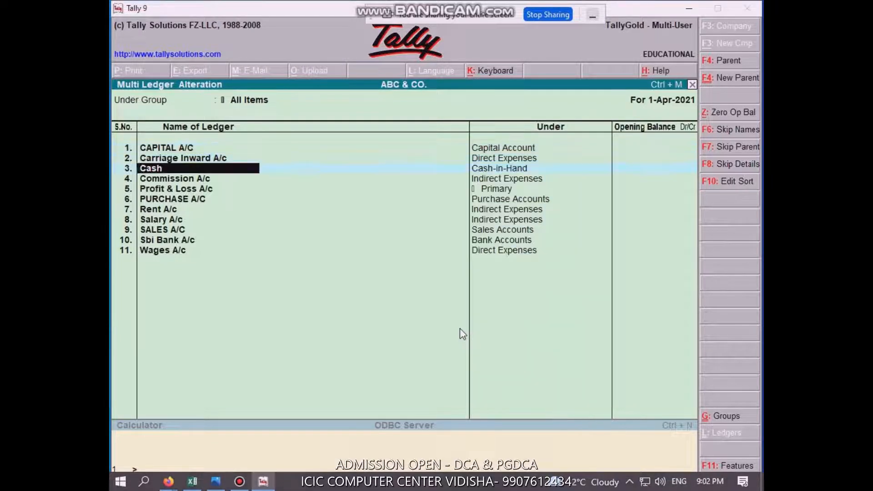
pyautogui.press('Down')
pyautogui.press('Down')
pyautogui.press('Down')
pyautogui.press('Down')
pyautogui.press('Down')
pyautogui.press('Down')
pyautogui.press('Down')
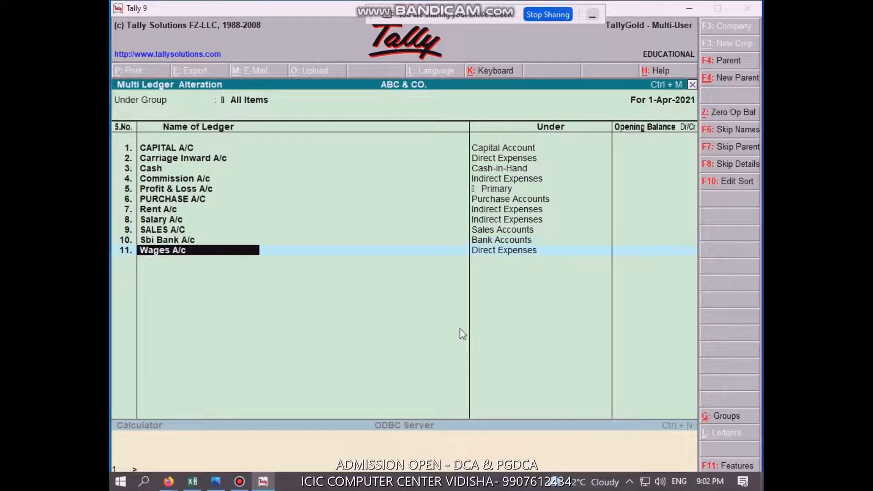
pyautogui.press('Return')
pyautogui.press('Return')
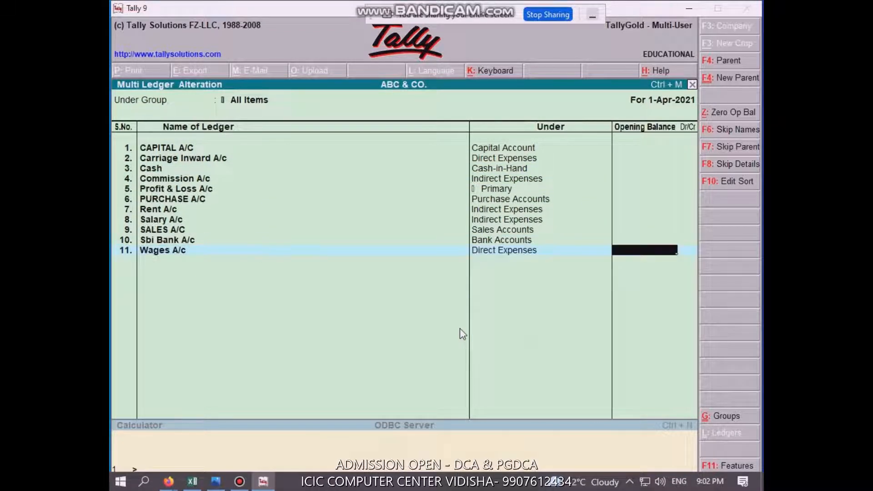
pyautogui.press('Return')
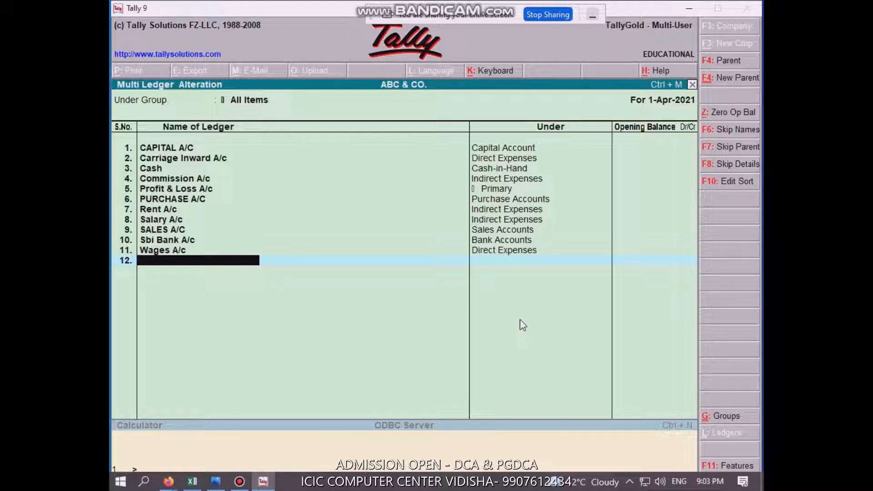
# - Name the new ledger in row 12 "Telephone Bill A/c"
pyautogui.write('TELEPHONE')
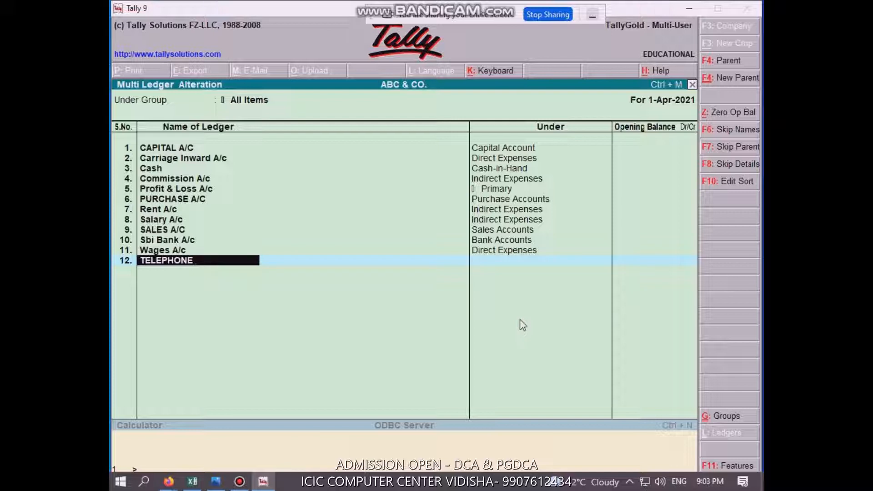
pyautogui.press('BackSpace')
pyautogui.press('BackSpace')
pyautogui.press('BackSpace')
pyautogui.press('BackSpace')
pyautogui.press('BackSpace')
pyautogui.press('BackSpace')
pyautogui.press('BackSpace')
pyautogui.press('BackSpace')
pyautogui.write('elephone Bill a')
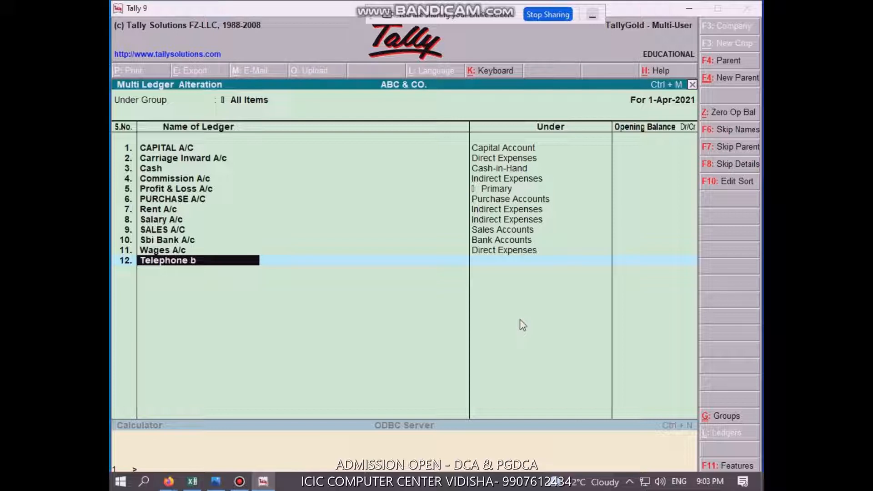
pyautogui.write('/c')
pyautogui.press('Return')
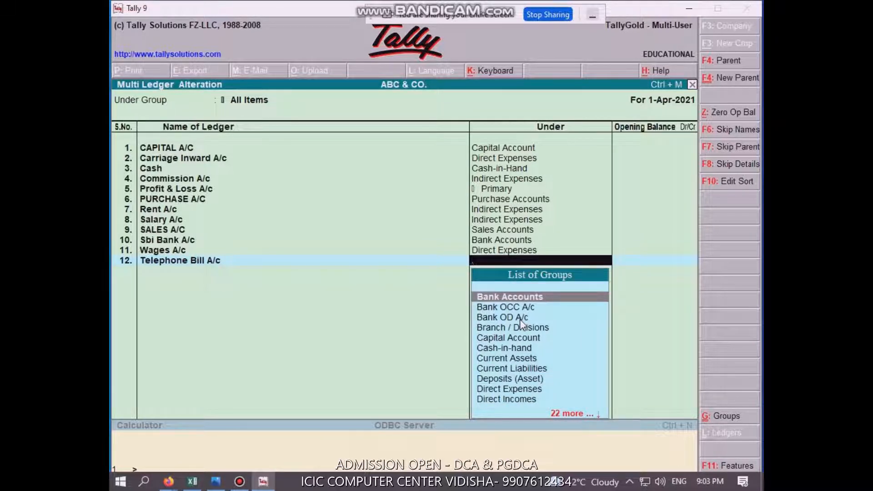
# - Place Telephone Bill A/c under the Indirect Incomes group and leave its opening balance empty
pyautogui.write('I')
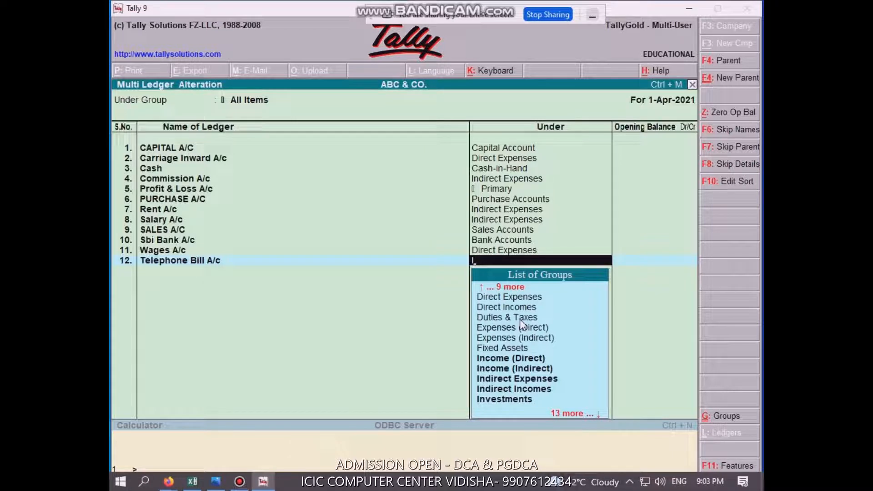
pyautogui.press('Up')
pyautogui.press('Up')
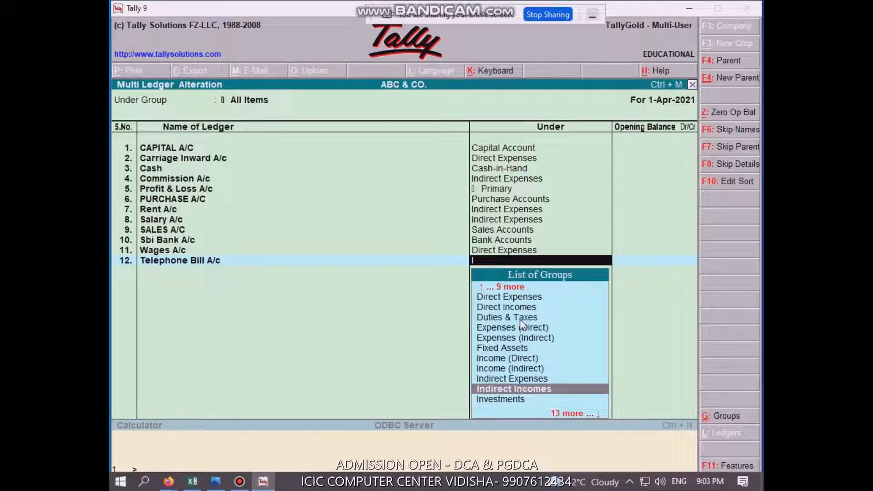
pyautogui.press('Return')
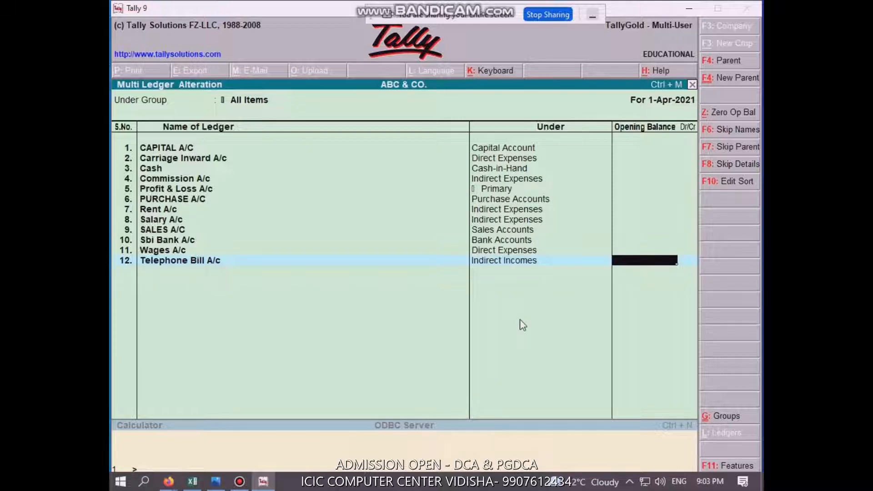
pyautogui.press('Return')
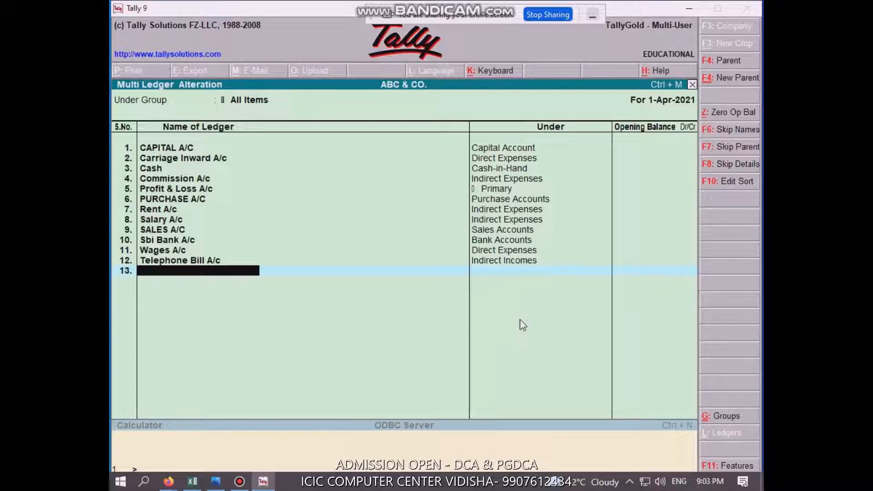
# - Add a ledger named "Carriage Outward A/c" under Indirect Expenses with no opening balance
pyautogui.write('Carriage Outward')
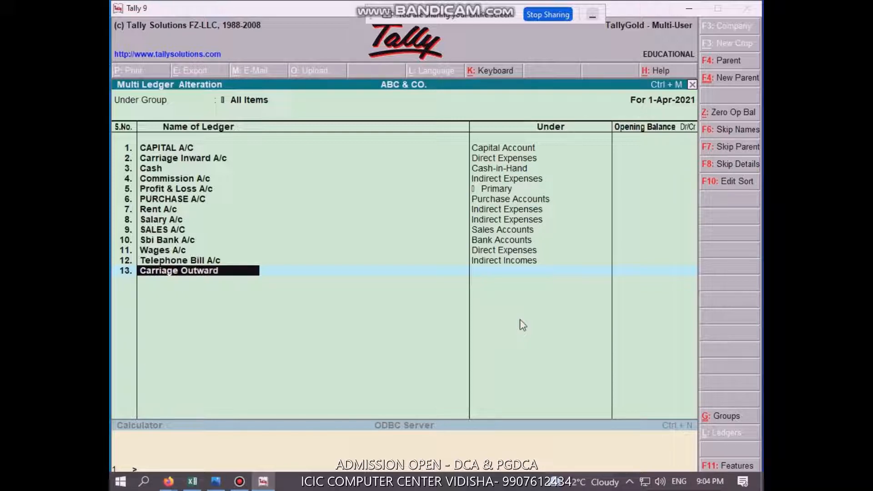
pyautogui.write(' a/c')
pyautogui.press('Return')
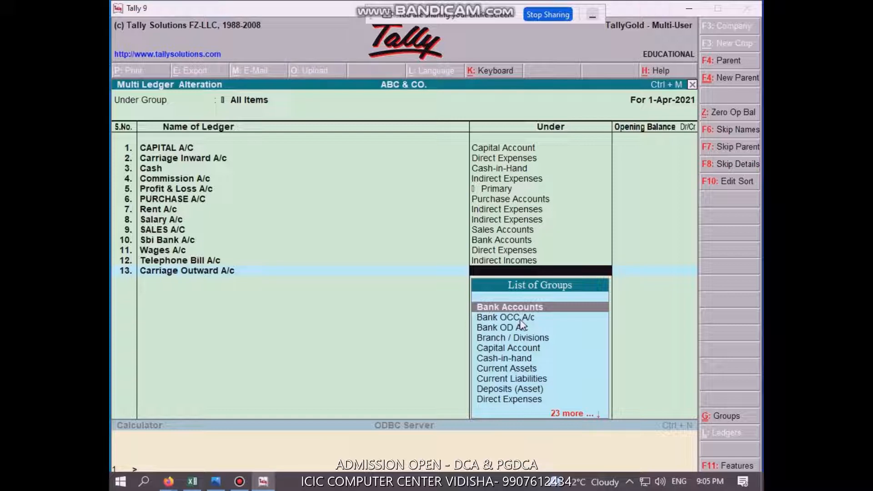
pyautogui.write('I')
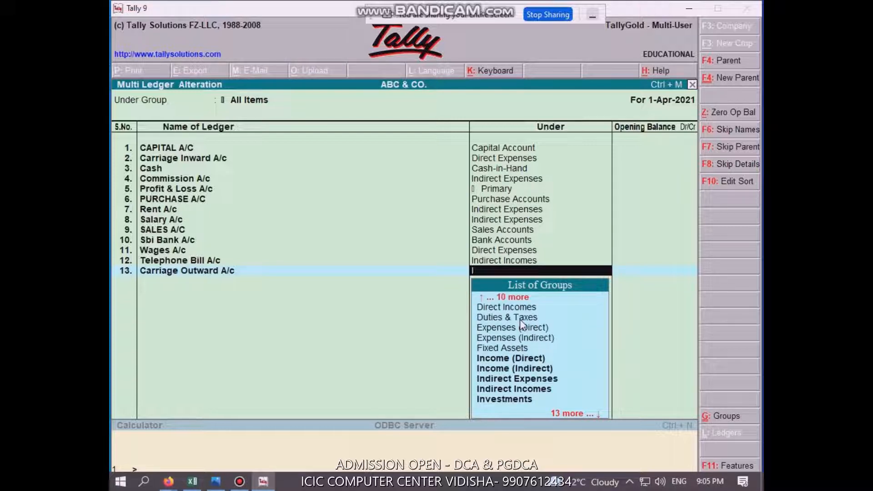
pyautogui.press('Down')
pyautogui.press('Down')
pyautogui.press('Down')
pyautogui.press('Down')
pyautogui.press('Up')
pyautogui.press('Return')
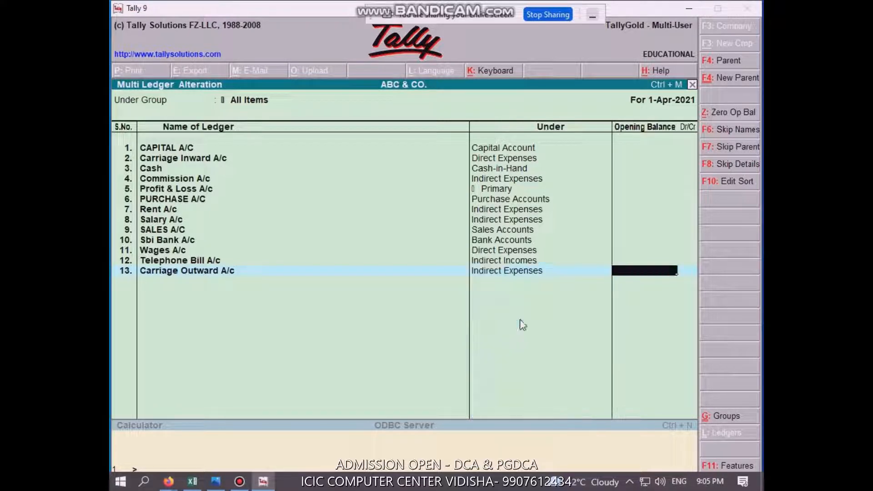
pyautogui.press('Return')
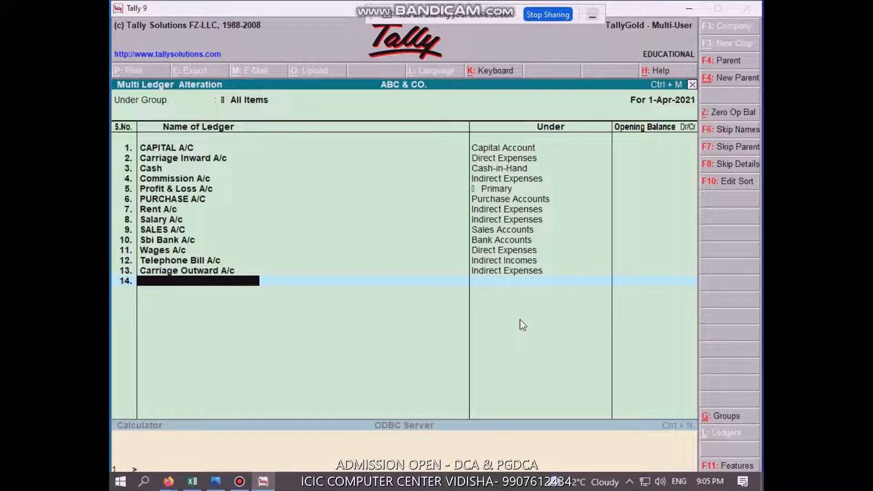
# - Accept the ledger alterations and return to the Gateway of Tally
pyautogui.press('Return')
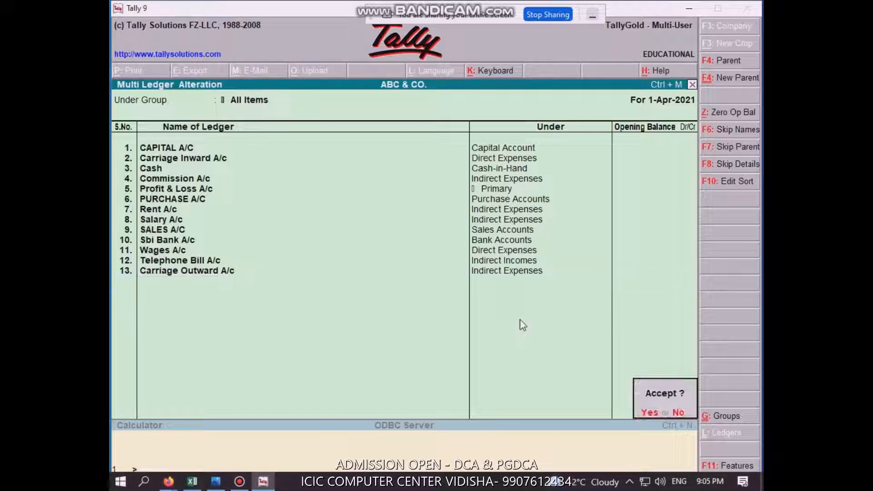
pyautogui.press('Return')
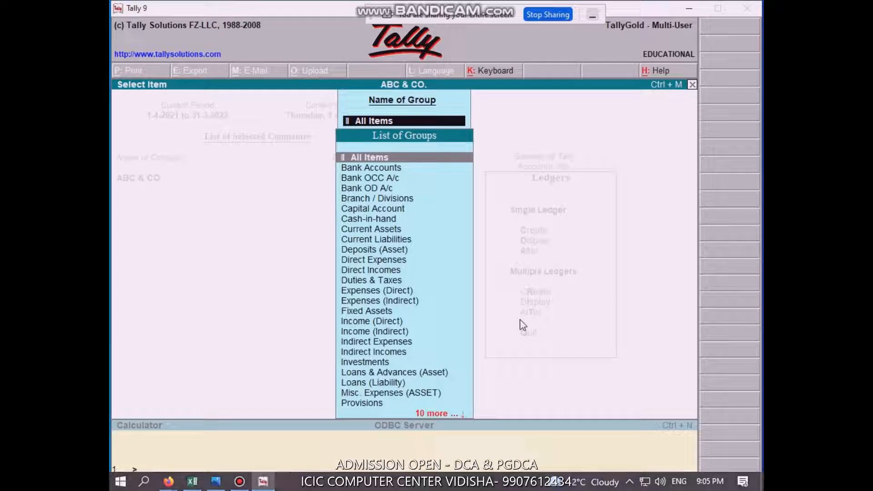
pyautogui.press('BackSpace')
pyautogui.press('Escape')
pyautogui.press('Escape')
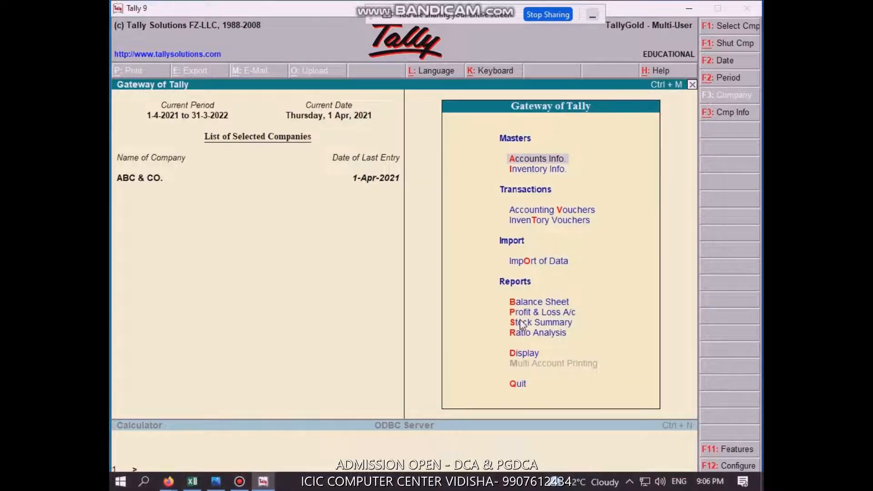
# - Start a payment voucher and debit Telephone Bill A/c with 1,200
pyautogui.press('v')
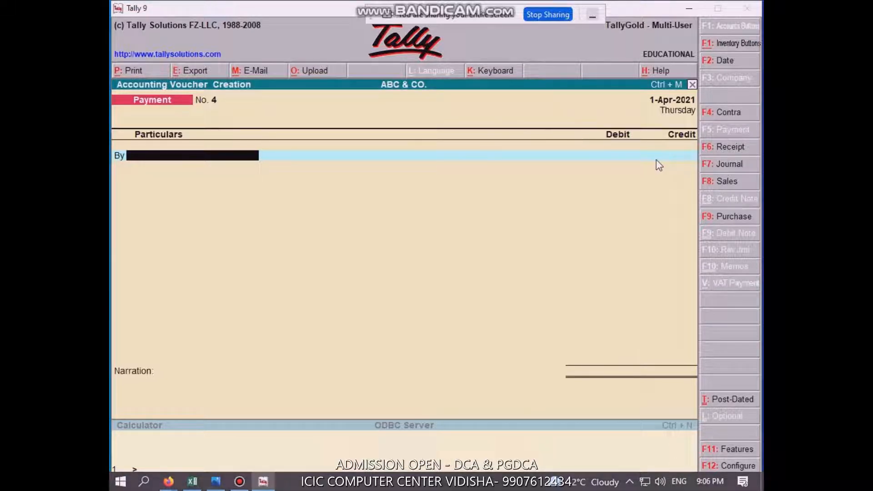
pyautogui.click(725, 164)
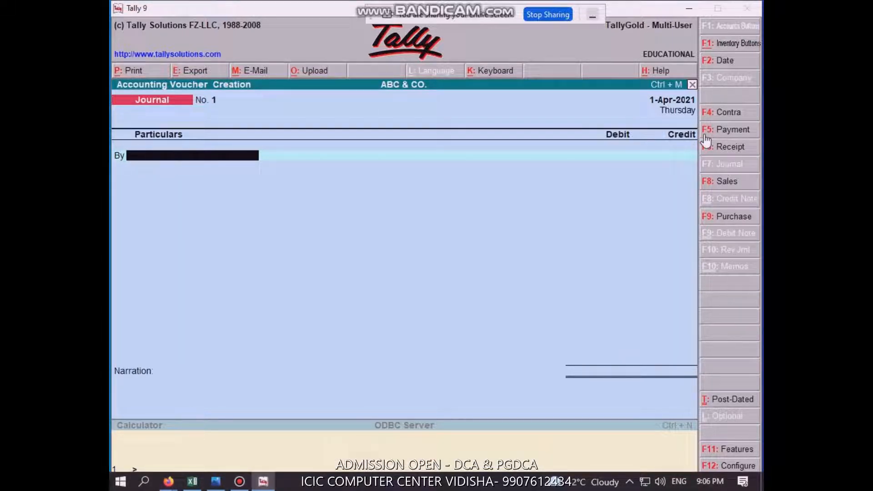
pyautogui.click(738, 132)
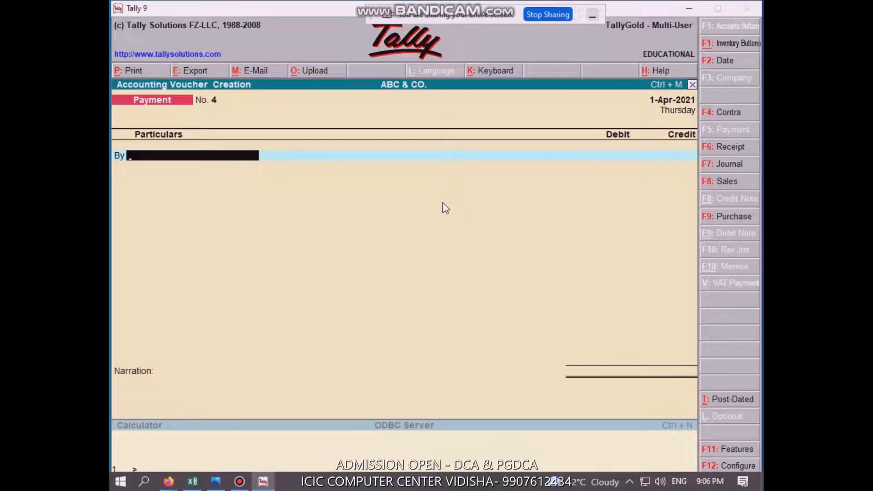
pyautogui.write('T')
pyautogui.press('Return')
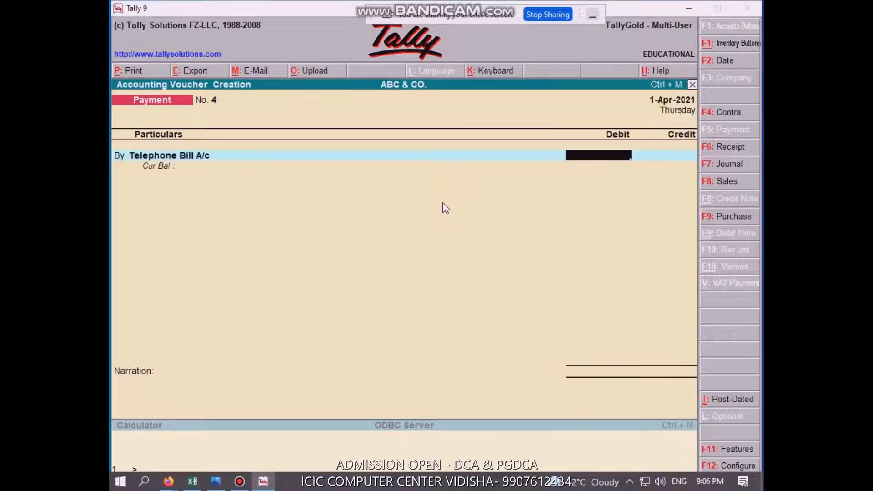
pyautogui.write('1200')
pyautogui.press('Return')
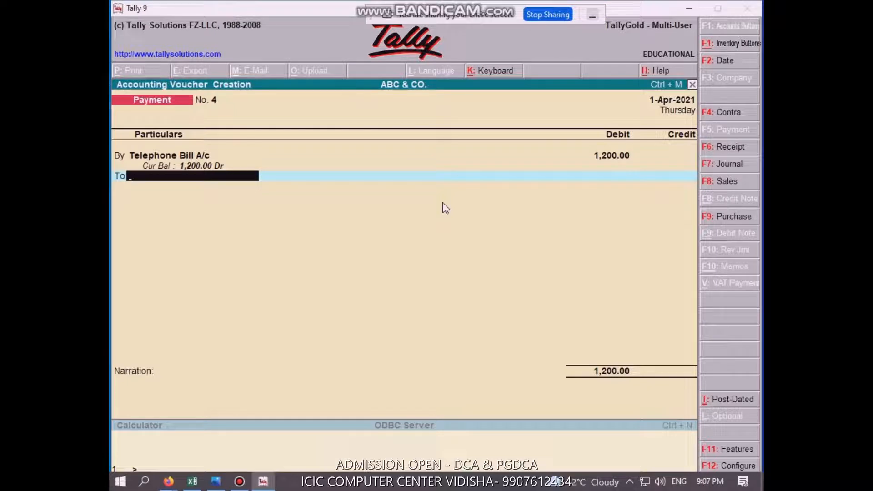
# - Credit Cash with 1,200, leave the narration empty and save the payment voucher
pyautogui.write('C')
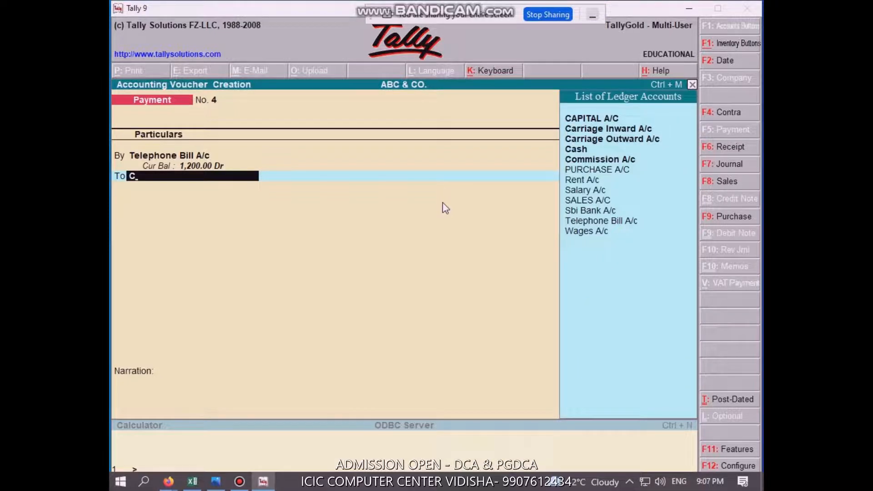
pyautogui.press('Down')
pyautogui.press('Down')
pyautogui.press('Down')
pyautogui.press('Down')
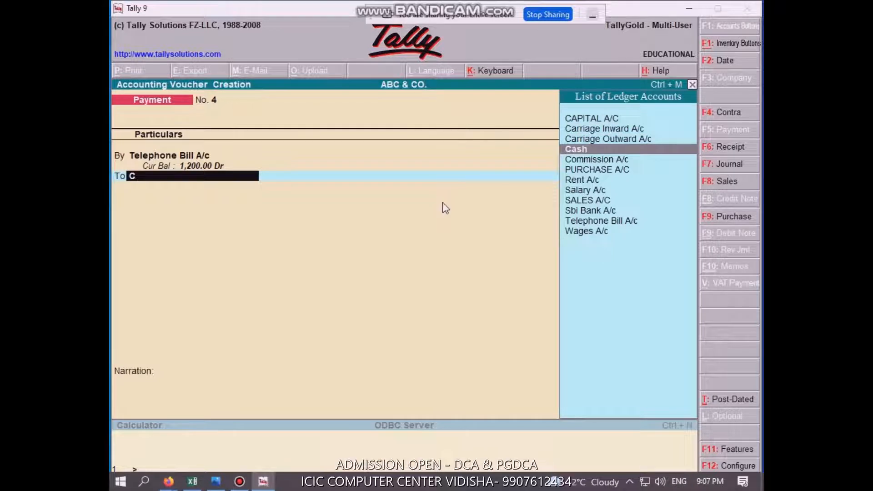
pyautogui.press('Return')
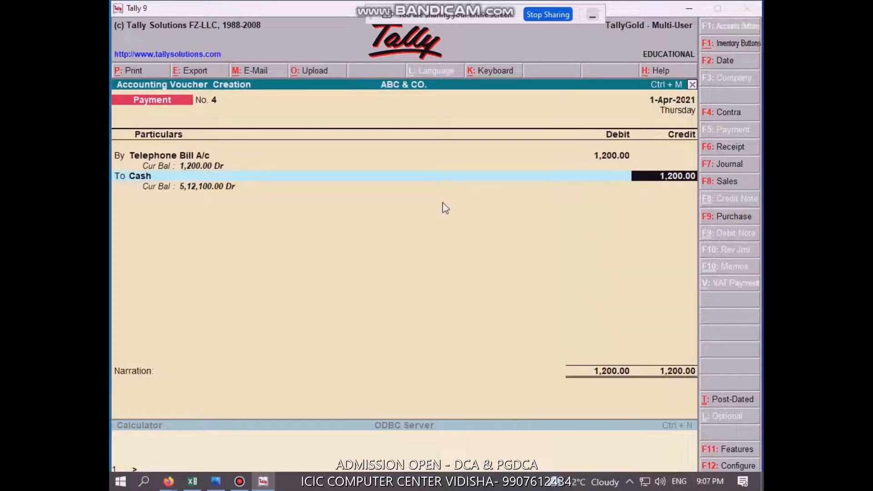
pyautogui.press('Return')
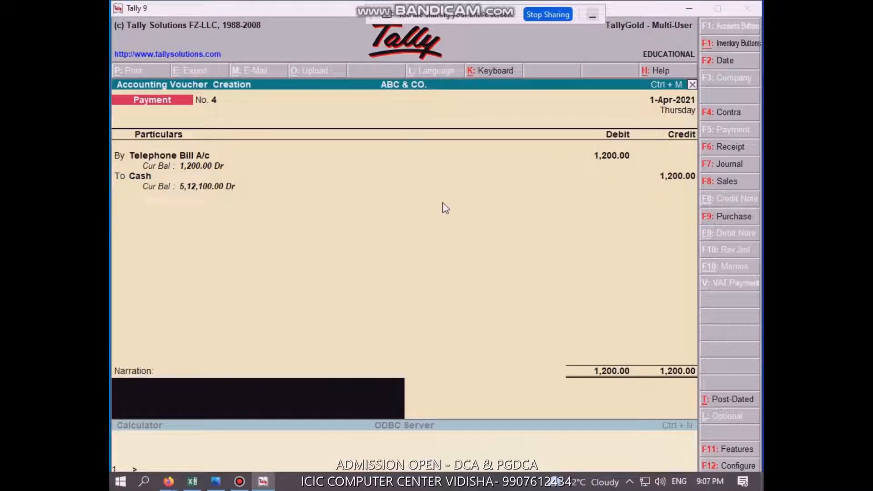
pyautogui.press('Return')
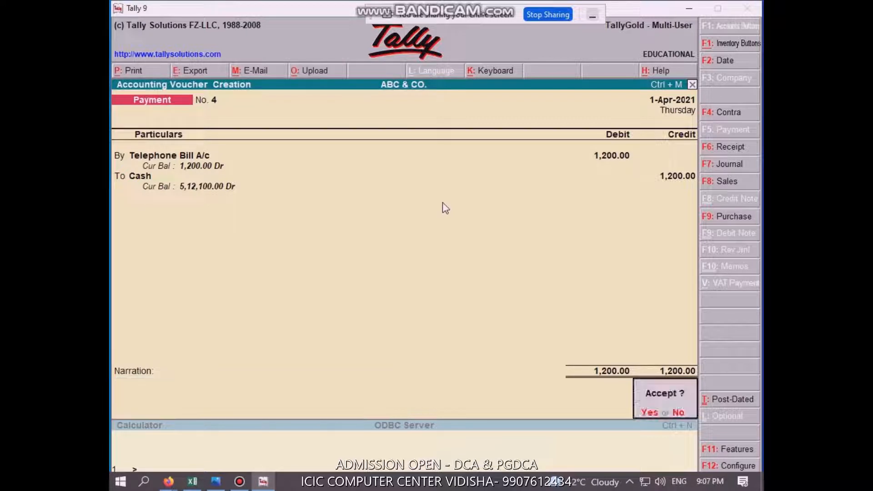
pyautogui.press('Return')
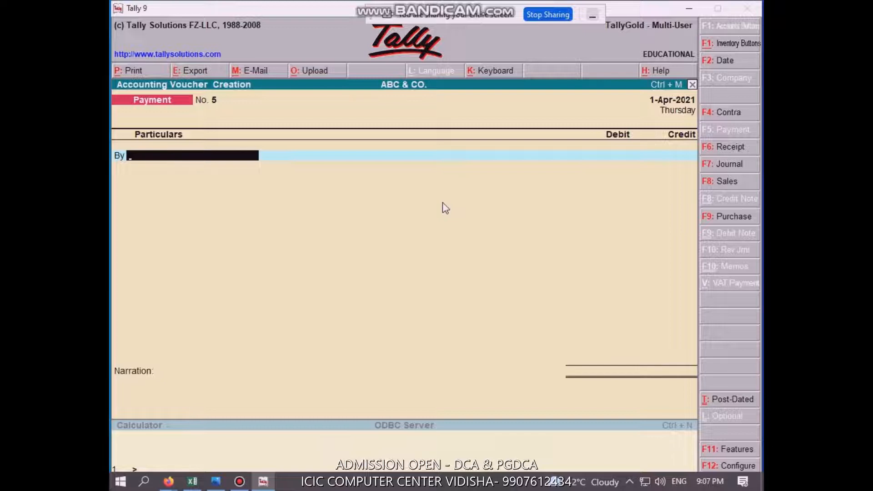
# - Debit Rent A/c with 2,000 in the new payment voucher
pyautogui.write('R')
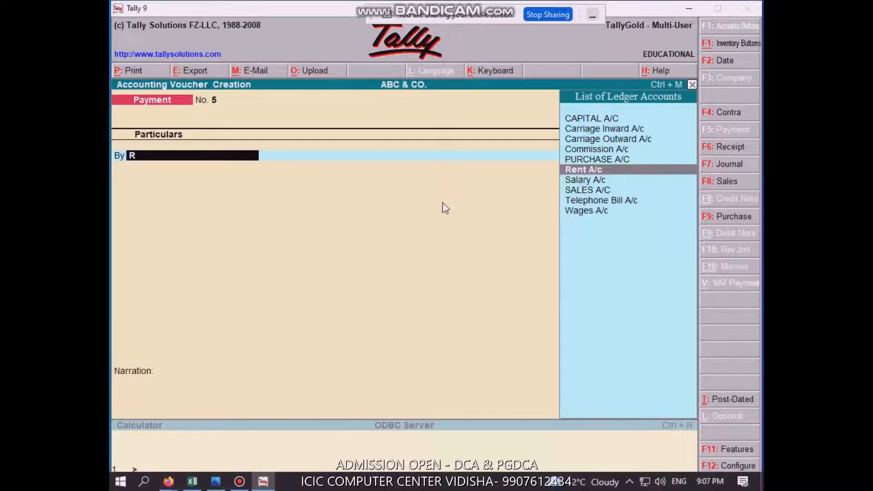
pyautogui.press('Return')
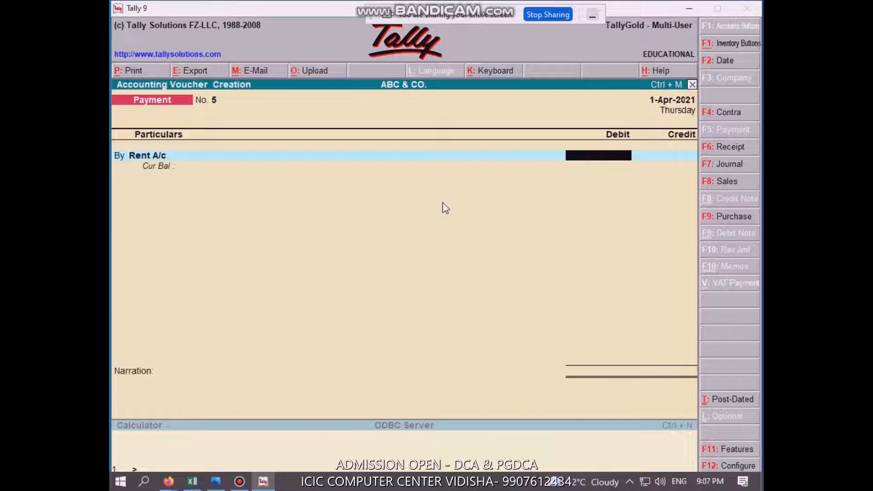
pyautogui.write('2000')
pyautogui.press('Return')
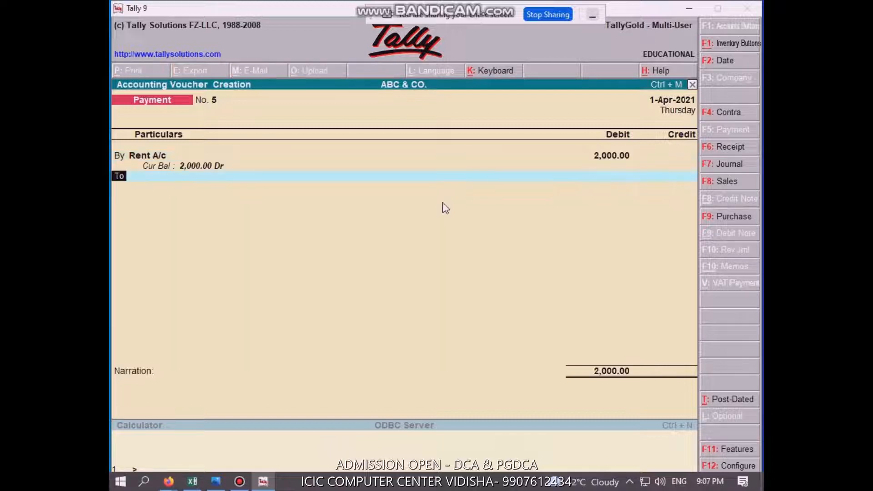
# - Credit Cash with 2,000, leave the narration empty and save the rent payment voucher
pyautogui.write('c')
pyautogui.press('Down')
pyautogui.press('Down')
pyautogui.press('Down')
pyautogui.press('Down')
pyautogui.press('Down')
pyautogui.press('Up')
pyautogui.press('Return')
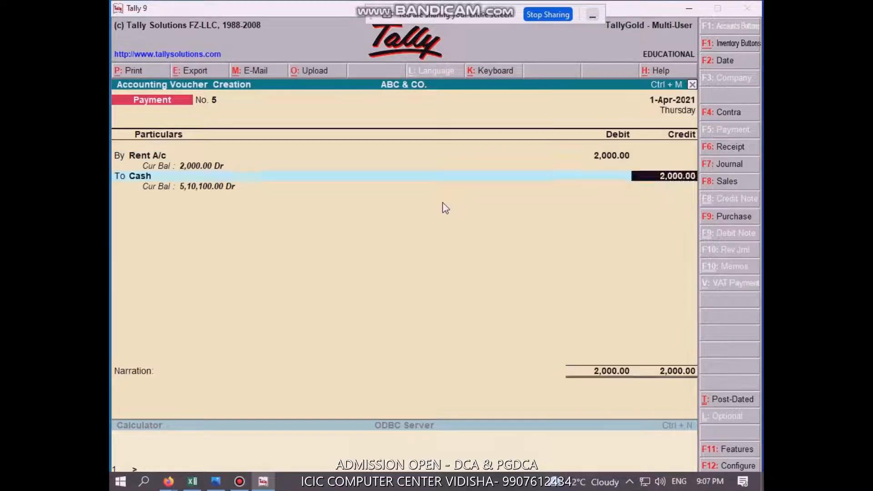
pyautogui.press('Return')
pyautogui.press('Return')
pyautogui.press('Return')
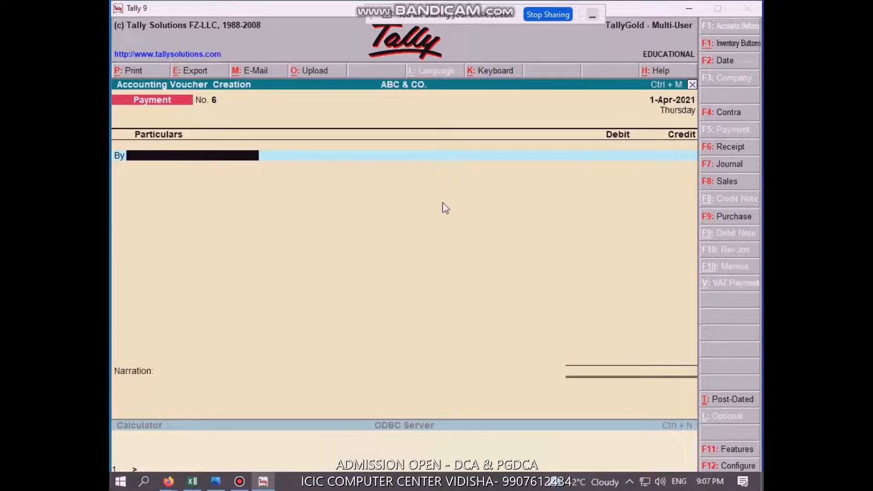
# - Debit Salary A/c with 12,000 in a new payment voucher and credit Sbi Bank A/c with the same amount
pyautogui.press('Return')
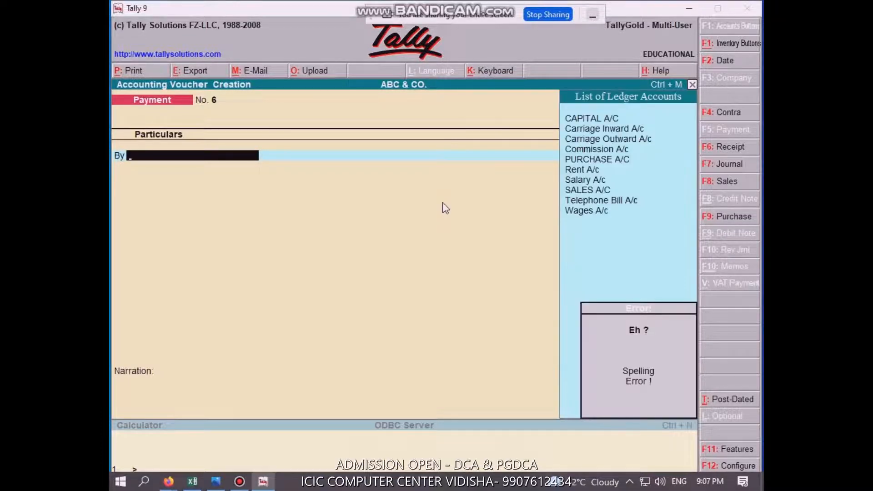
pyautogui.press('Down')
pyautogui.press('Down')
pyautogui.press('Down')
pyautogui.press('Down')
pyautogui.press('Down')
pyautogui.press('Down')
pyautogui.press('Down')
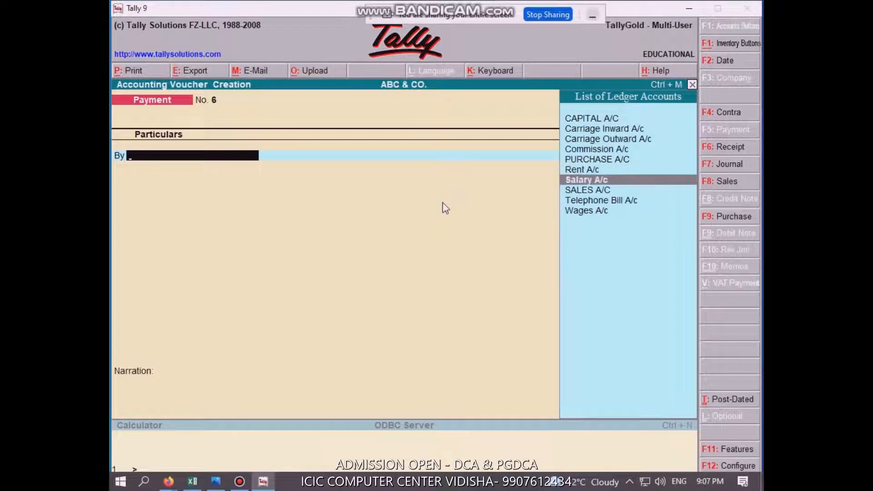
pyautogui.press('Return')
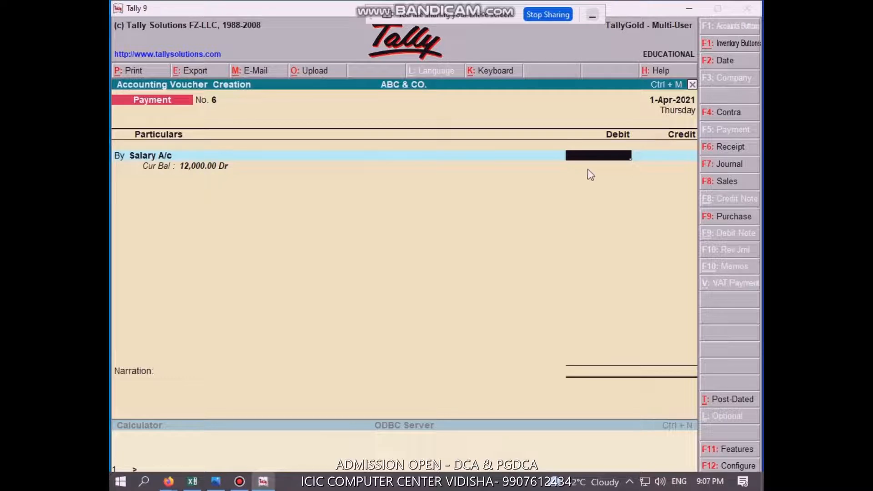
pyautogui.write('12000')
pyautogui.press('Return')
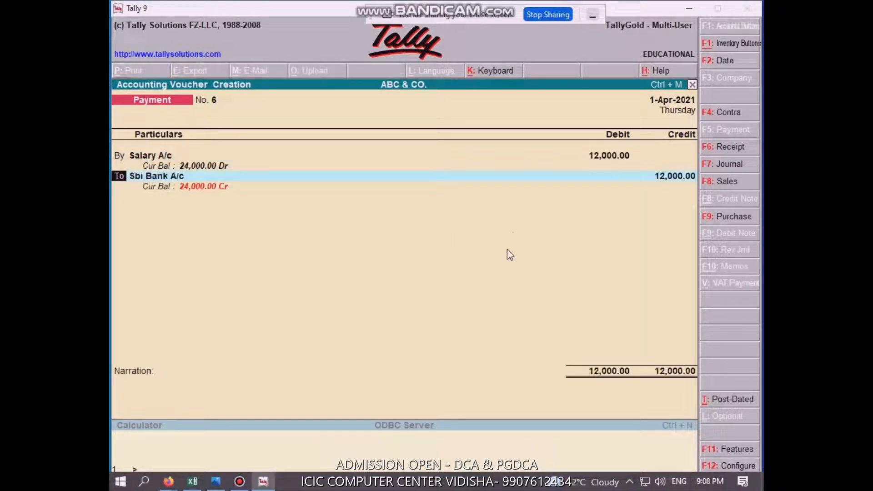
# - Change the credited account of the salary payment from Sbi Bank A/c to Cash
pyautogui.press('Return')
pyautogui.press('Return')
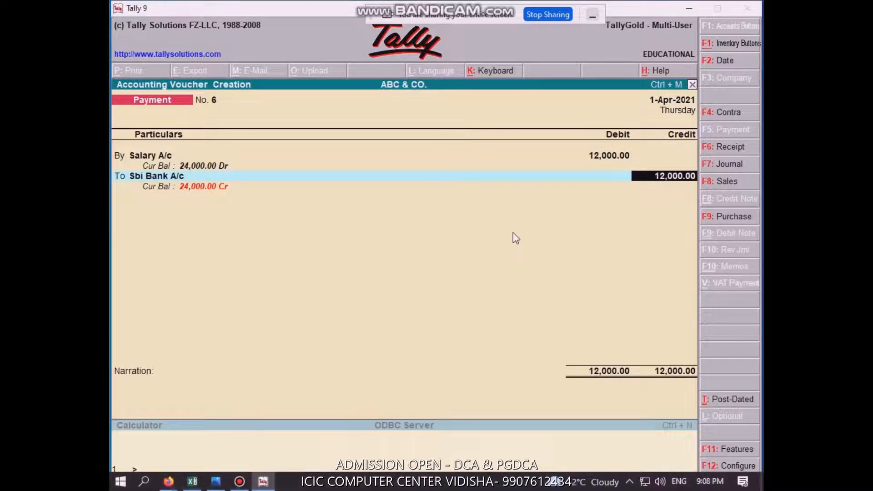
pyautogui.press('BackSpace')
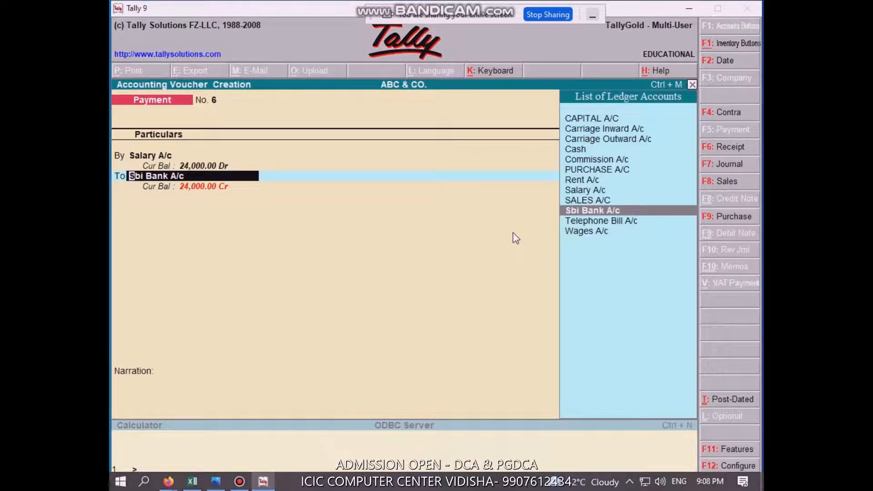
pyautogui.press('b')
pyautogui.press('Up')
pyautogui.press('Up')
pyautogui.press('Up')
pyautogui.press('Up')
pyautogui.press('Up')
pyautogui.press('Up')
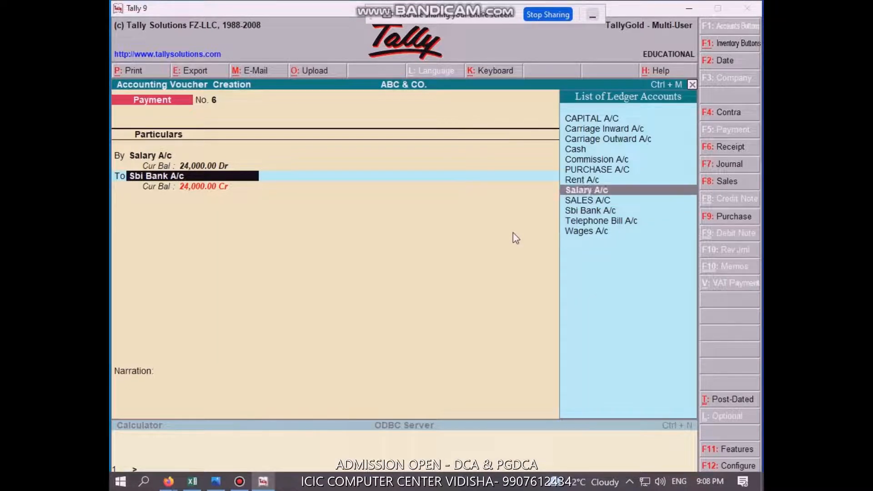
pyautogui.press('Return')
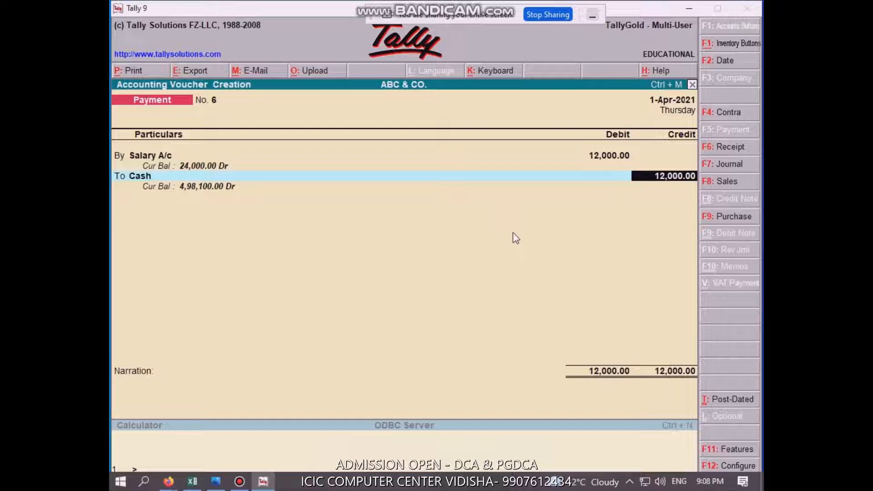
# - Keep the 12,000 credit, leave the narration empty and save the salary payment voucher
pyautogui.press('Return')
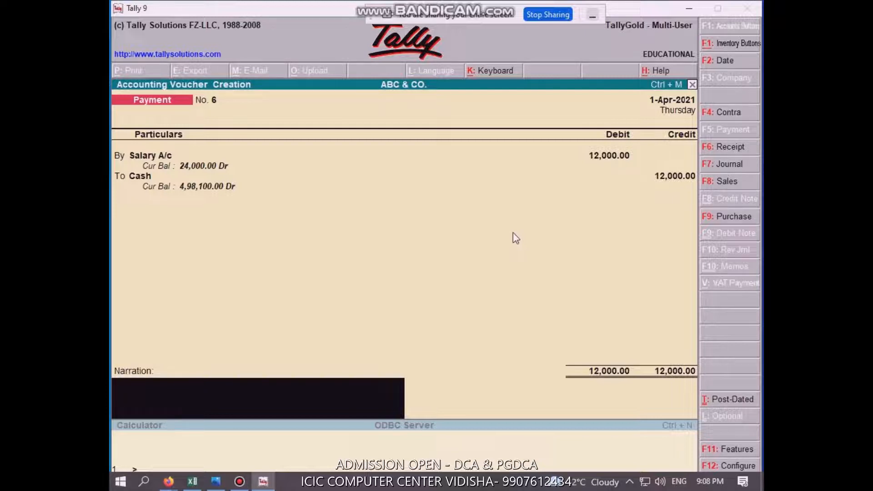
pyautogui.press('Return')
pyautogui.press('Return')
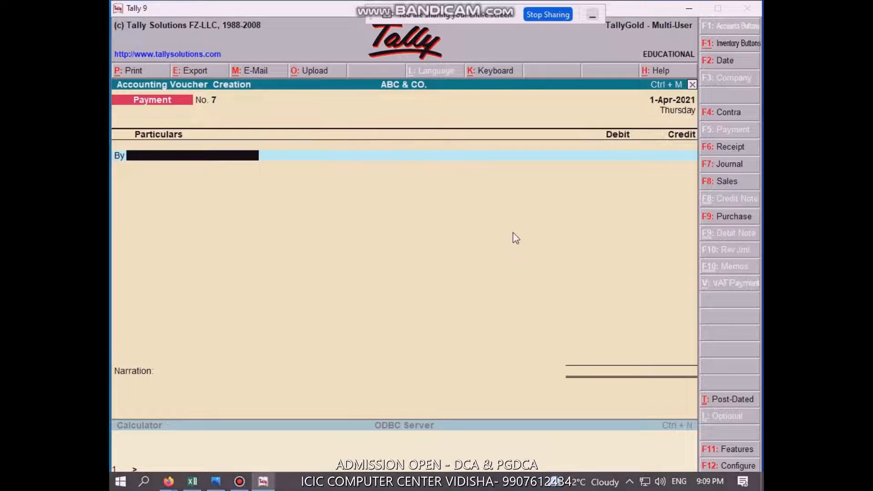
# - Leave voucher creation for the Gateway of Tally and open the Profit & Loss A/c report
pyautogui.press('Escape')
pyautogui.press('Return')
pyautogui.press('Escape')
pyautogui.press('n')
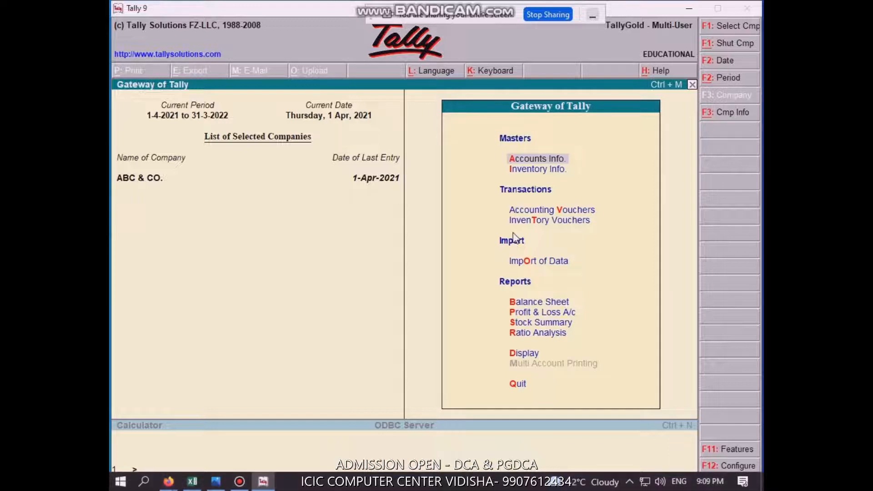
pyautogui.press('p')
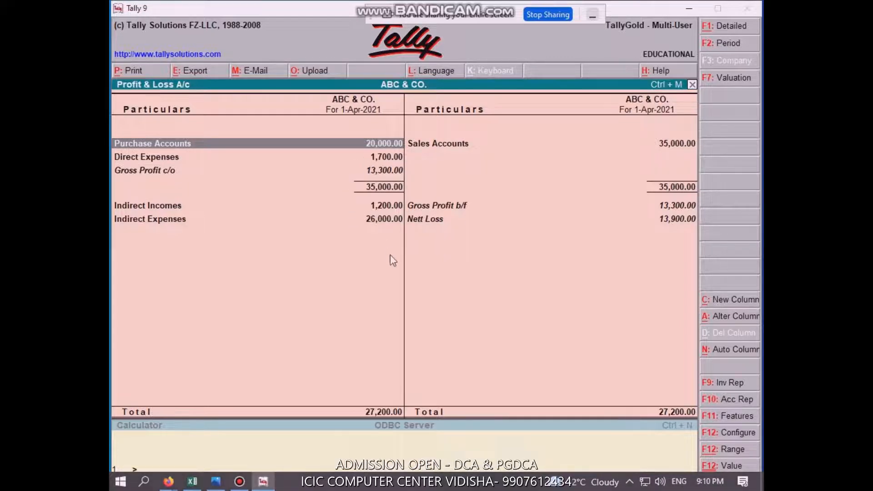
# - Examine the purchase, sales, direct expense, gross profit, indirect expense and nett loss lines of the Profit & Loss A/c
pyautogui.click(427, 222)
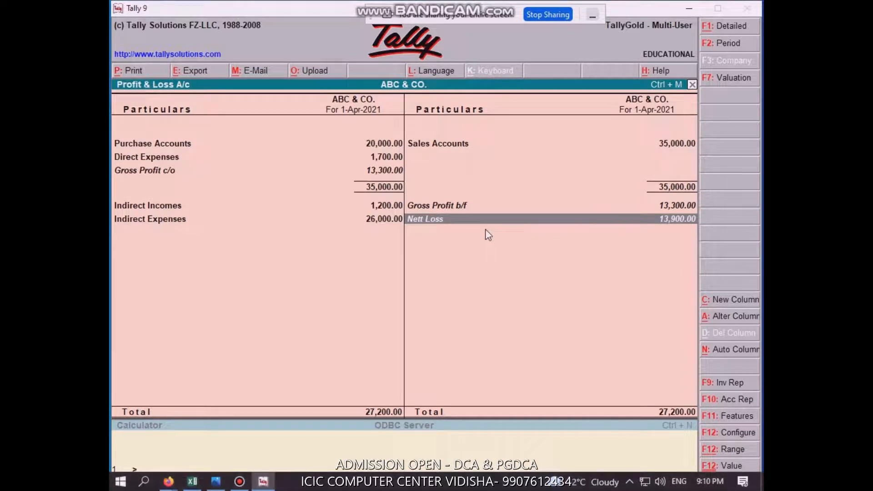
pyautogui.click(185, 145)
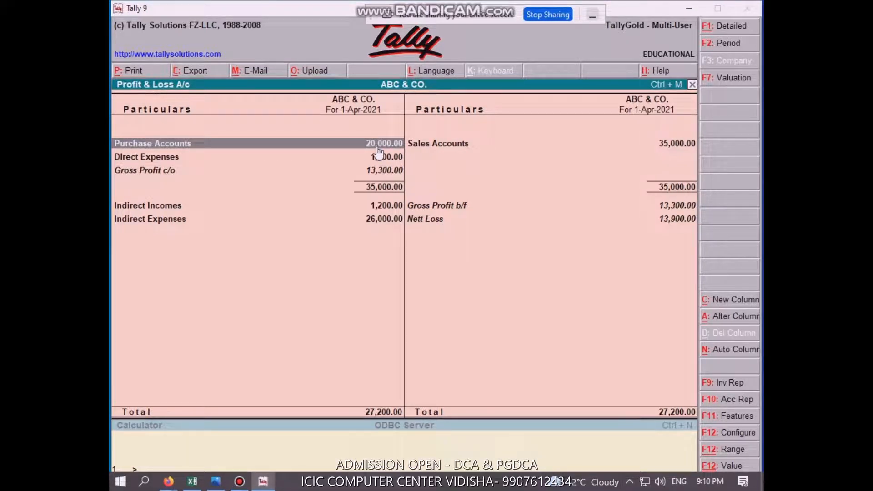
pyautogui.click(453, 144)
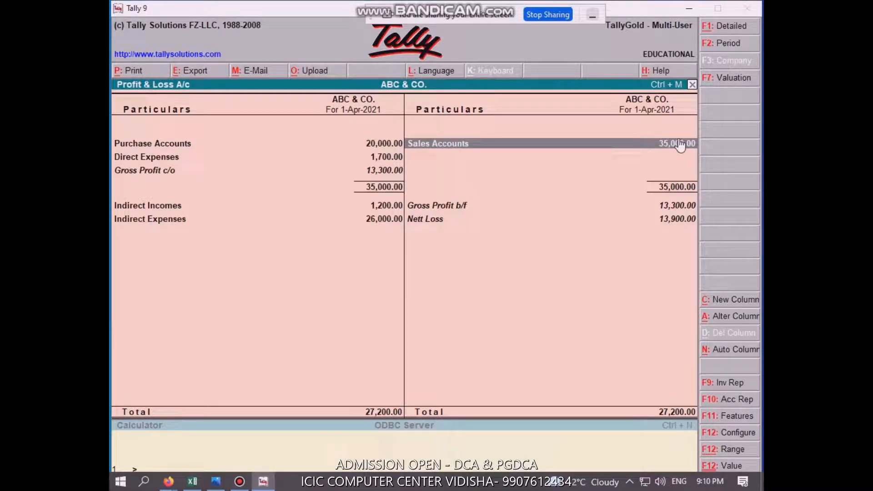
pyautogui.click(162, 159)
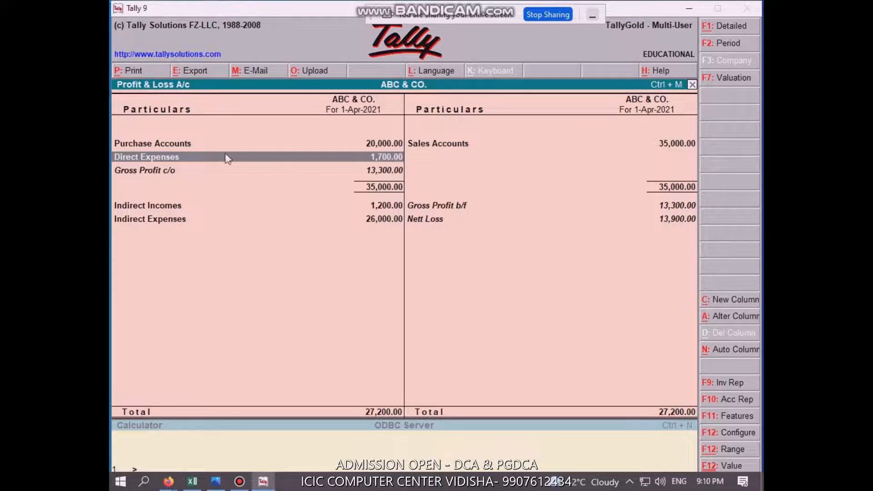
pyautogui.click(155, 172)
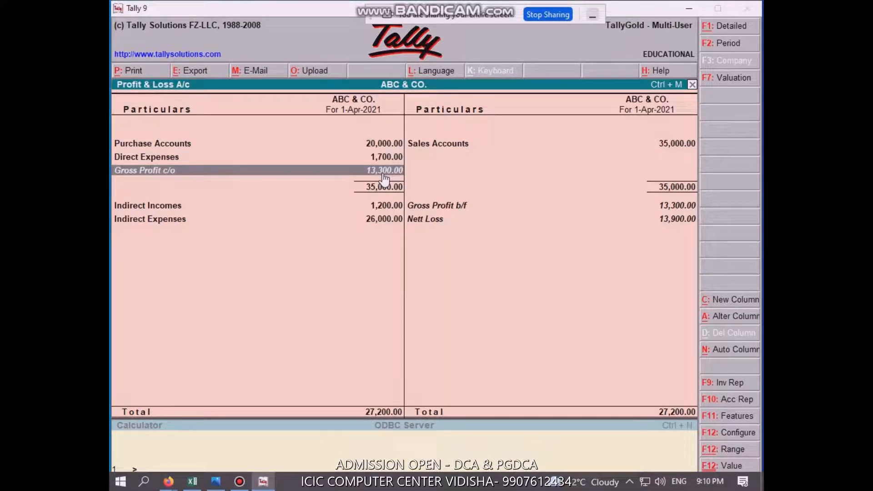
pyautogui.click(687, 207)
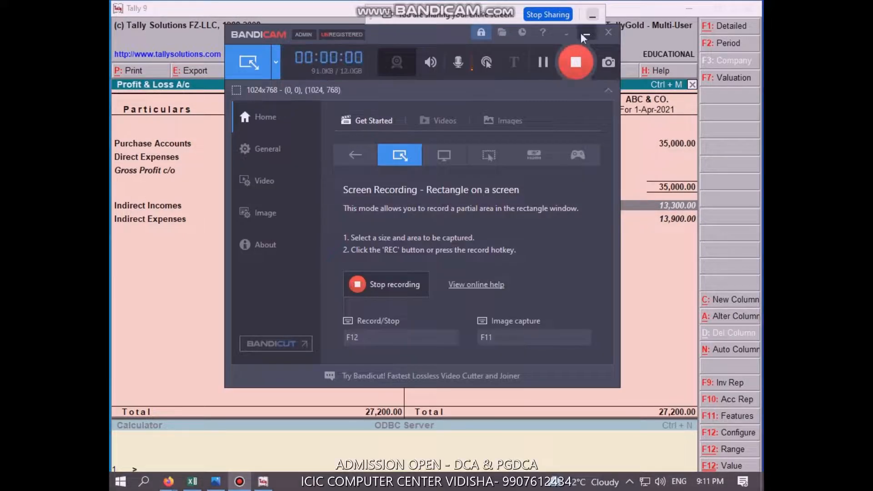
pyautogui.click(585, 34)
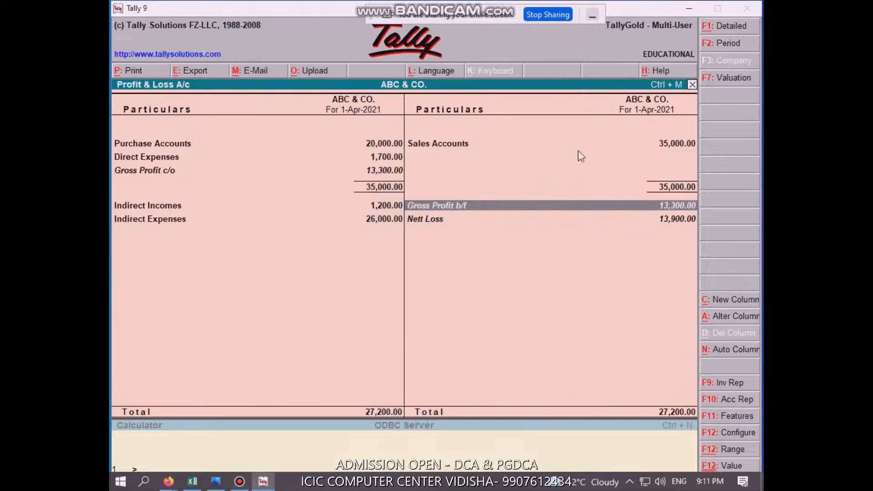
pyautogui.click(172, 221)
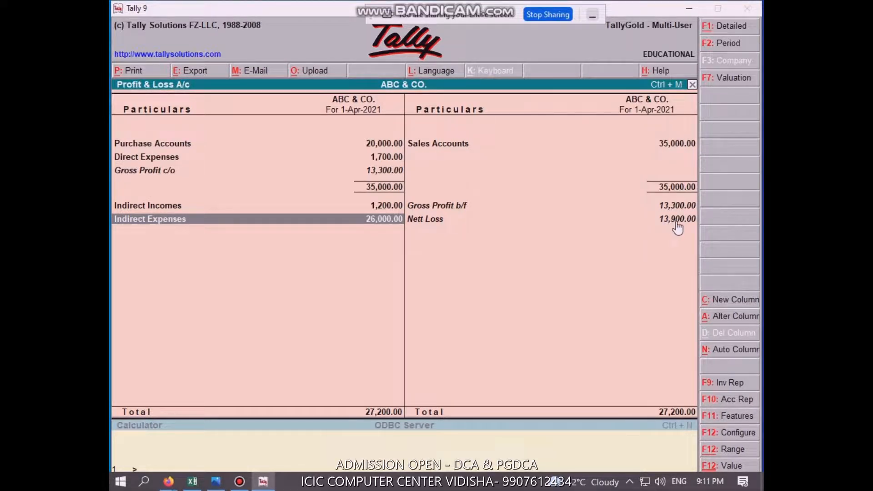
# - Inspect which ledgers make up Indirect Expenses and Indirect Incomes through their group summaries, returning to the Profit & Loss A/c
pyautogui.click(389, 226)
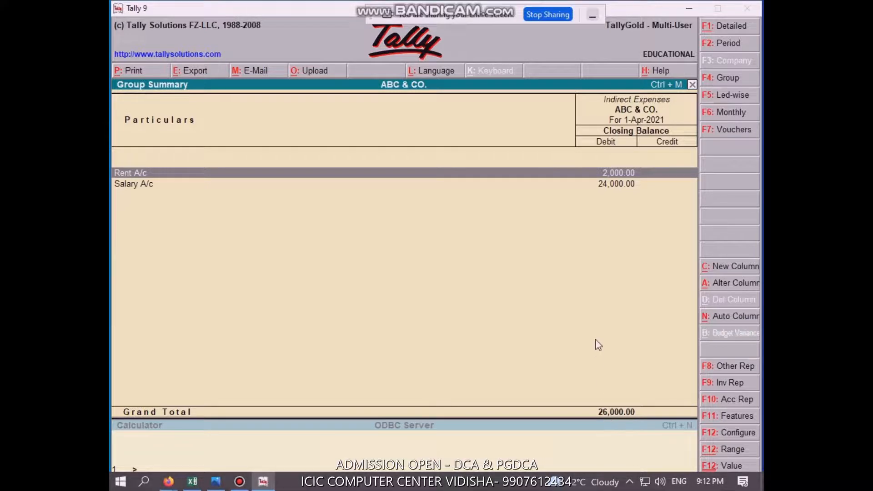
pyautogui.press('Escape')
pyautogui.press('Up')
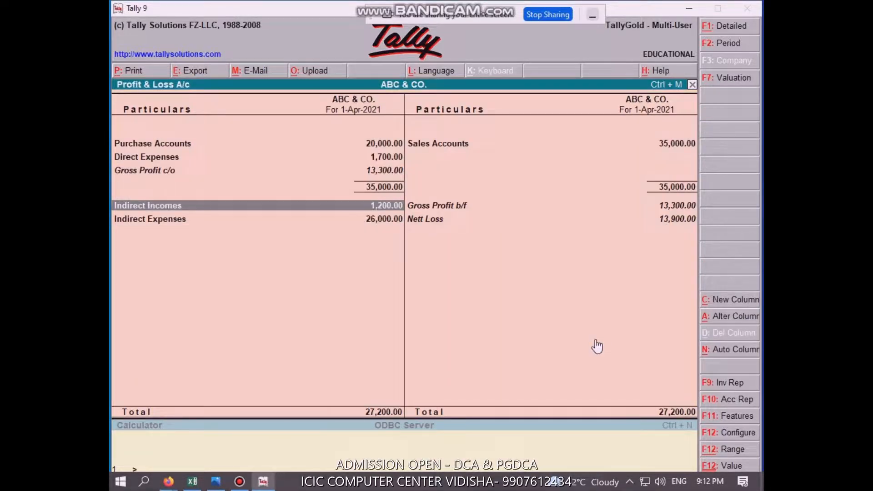
pyautogui.press('Return')
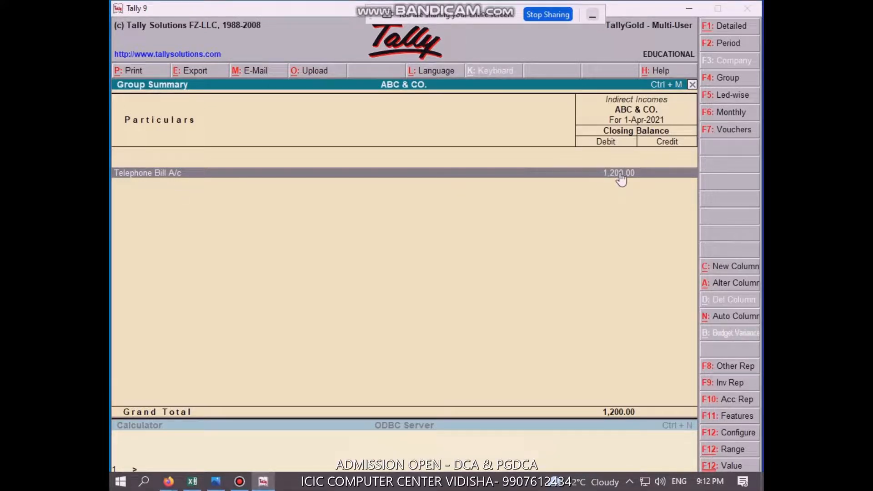
pyautogui.press('Escape')
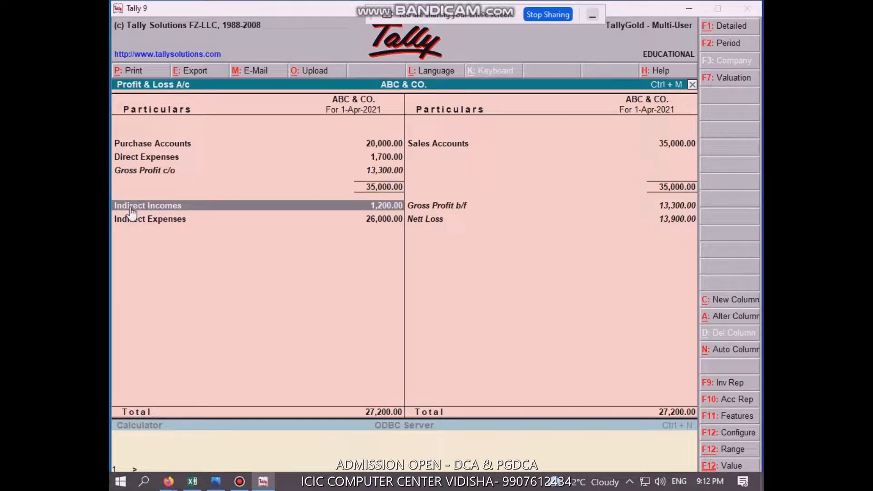
pyautogui.press('Return')
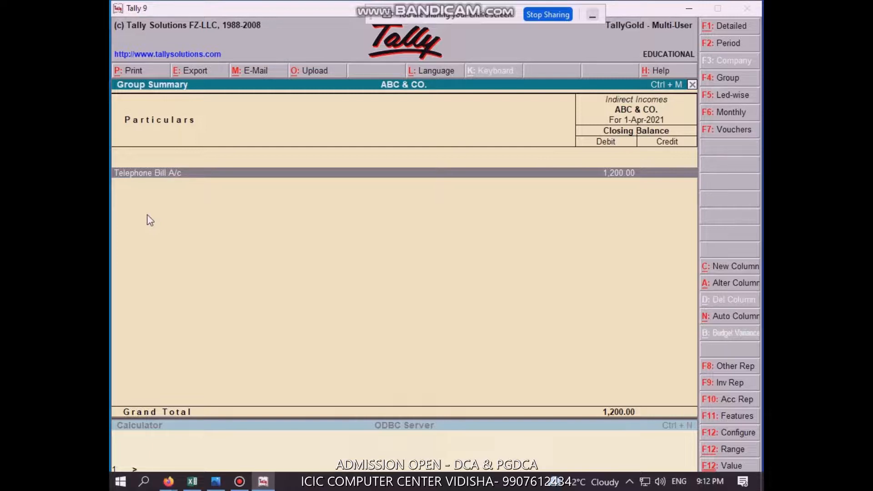
pyautogui.press('Escape')
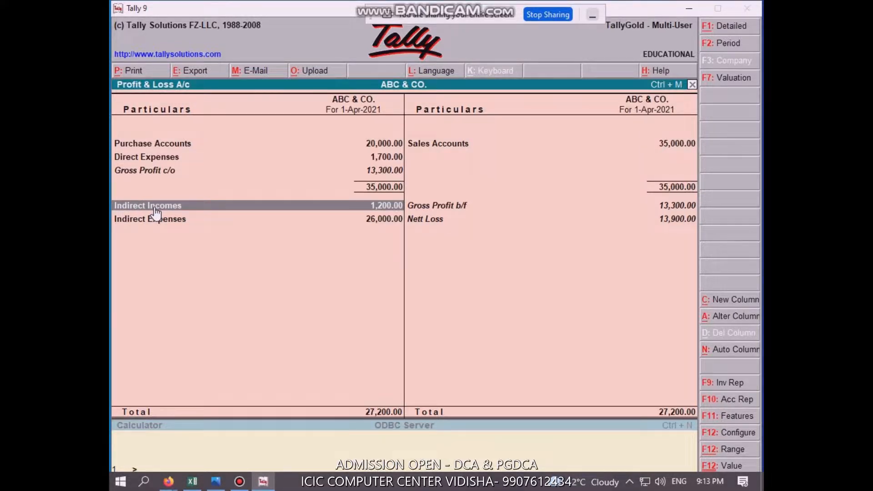
# - Leave the Profit & Loss A/c and open the Telephone Bill A/c ledger for single-ledger alteration
pyautogui.press('Escape')
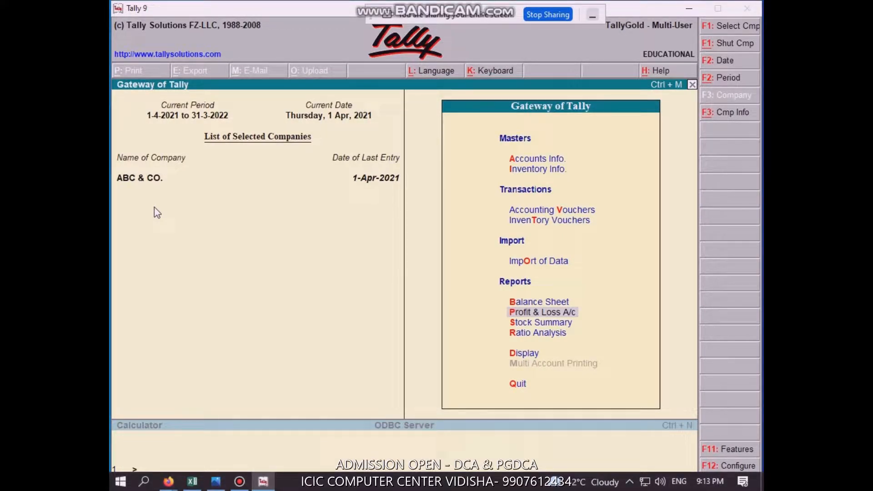
pyautogui.press('a')
pyautogui.press('l')
pyautogui.press('a')
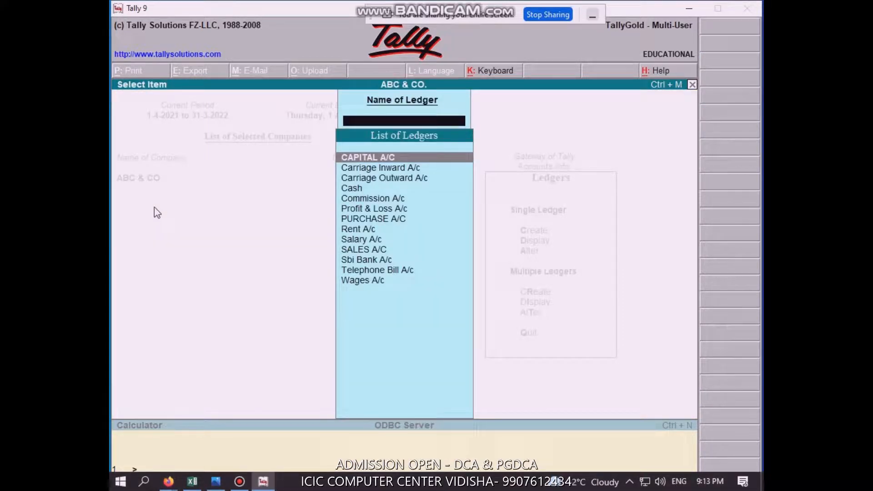
pyautogui.press('Down')
pyautogui.press('Down')
pyautogui.press('Down')
pyautogui.press('Down')
pyautogui.press('Down')
pyautogui.press('Down')
pyautogui.press('Down')
pyautogui.press('Down')
pyautogui.press('Down')
pyautogui.press('Down')
pyautogui.press('Down')
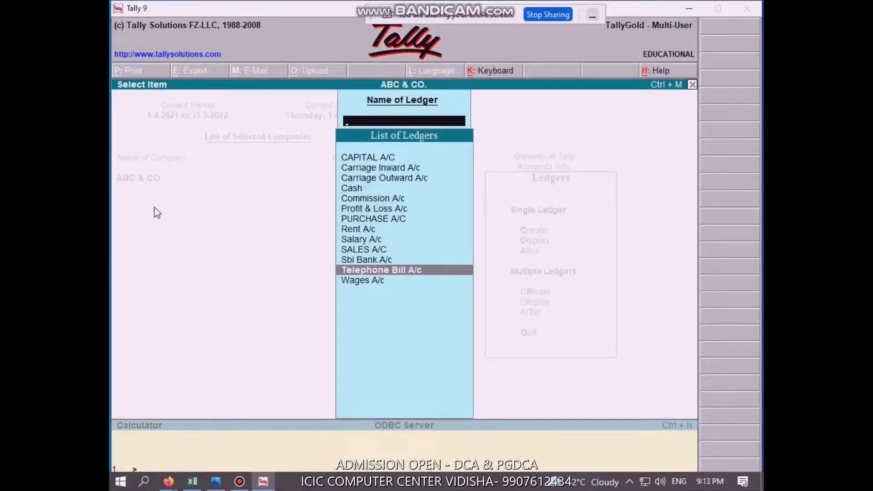
pyautogui.press('Return')
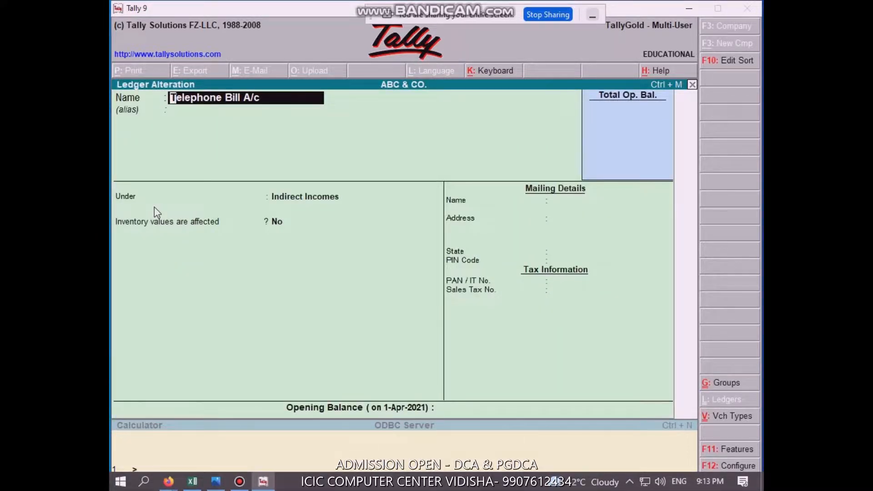
# - Move the Telephone Bill A/c ledger under Indirect Expenses, leave the opening balance empty and save the alteration
pyautogui.press('Return')
pyautogui.press('Return')
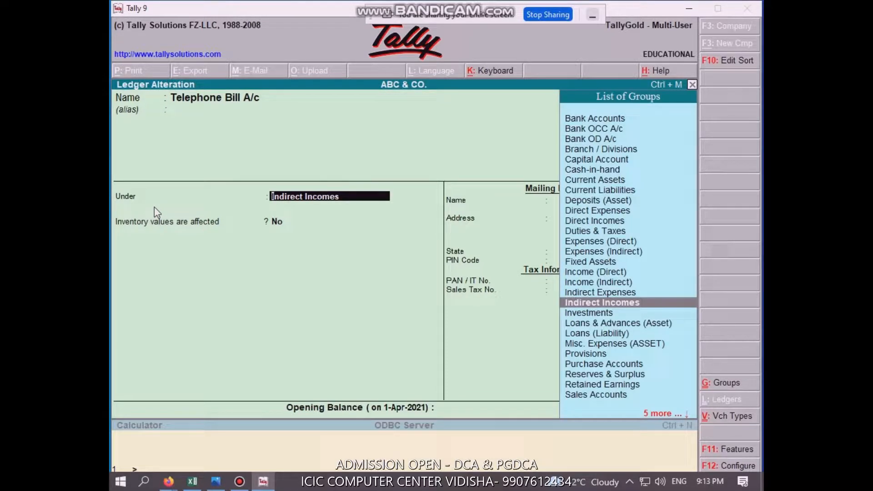
pyautogui.press('Up')
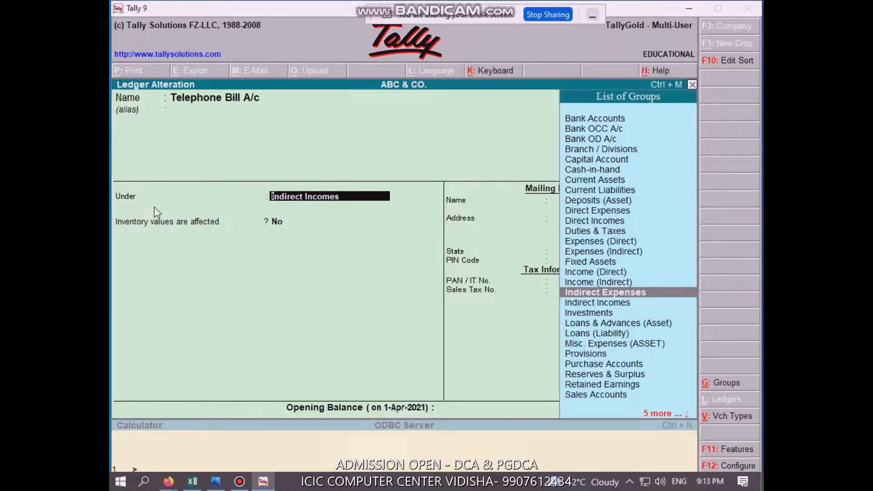
pyautogui.press('Return')
pyautogui.press('Return')
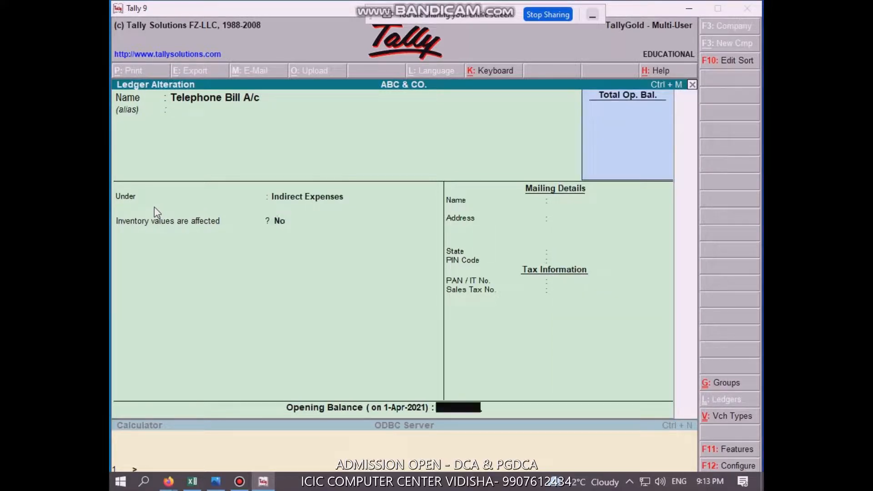
pyautogui.press('Return')
pyautogui.press('Return')
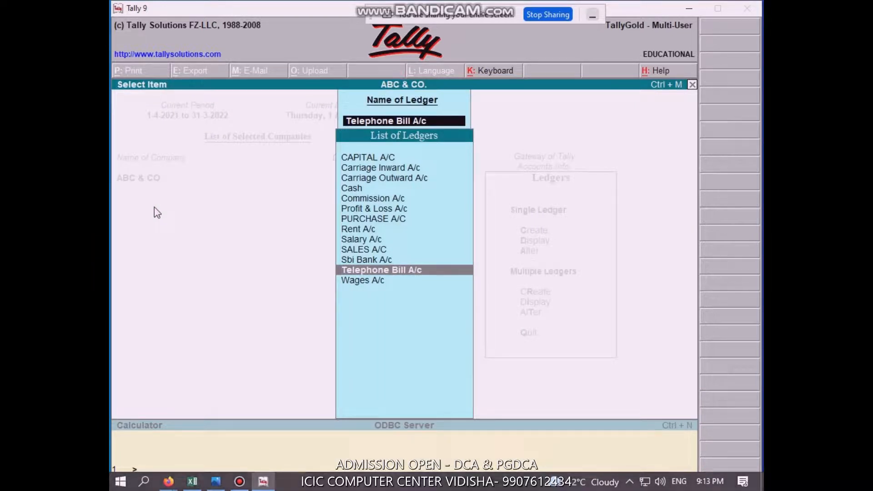
# - Leave ledger alteration for the Gateway of Tally and reopen the Profit & Loss A/c report
pyautogui.press('Escape')
pyautogui.press('Escape')
pyautogui.press('Escape')
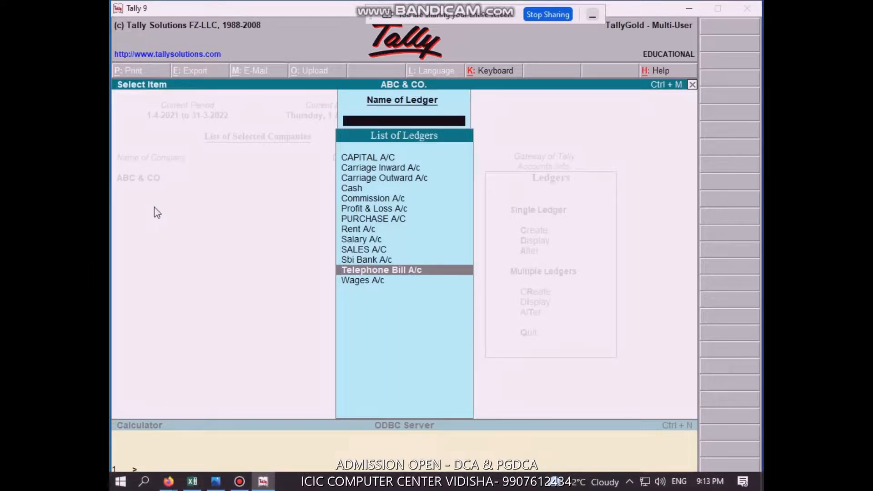
pyautogui.press('Escape')
pyautogui.press('Escape')
pyautogui.press('Escape')
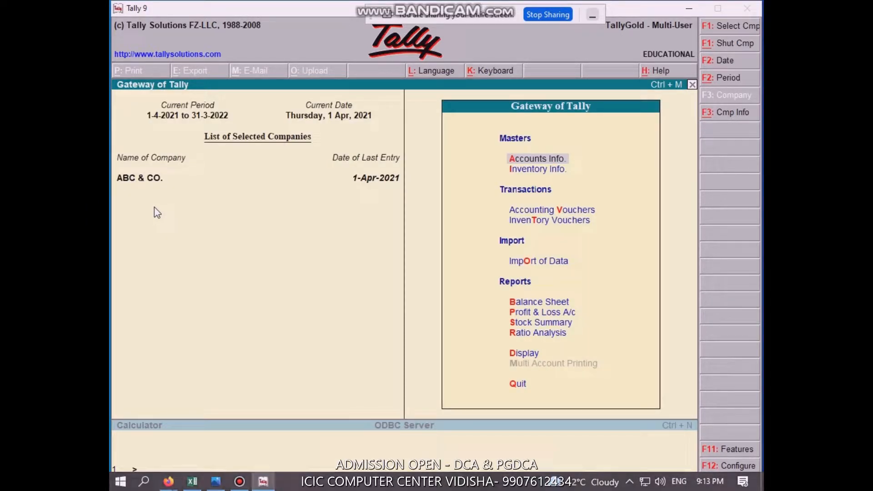
pyautogui.press('p')
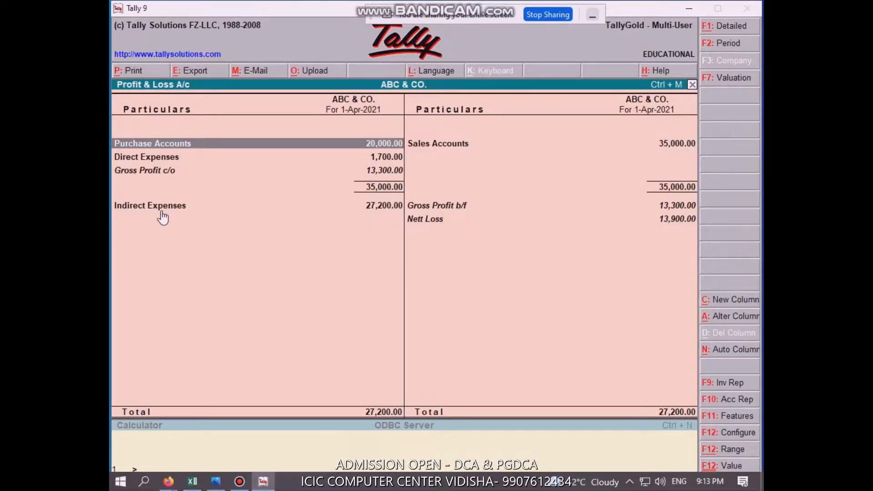
# - Inspect the Telephone Bill A/c entry in the Indirect Expenses group summary, then return to the Profit & Loss A/c
pyautogui.click(179, 208)
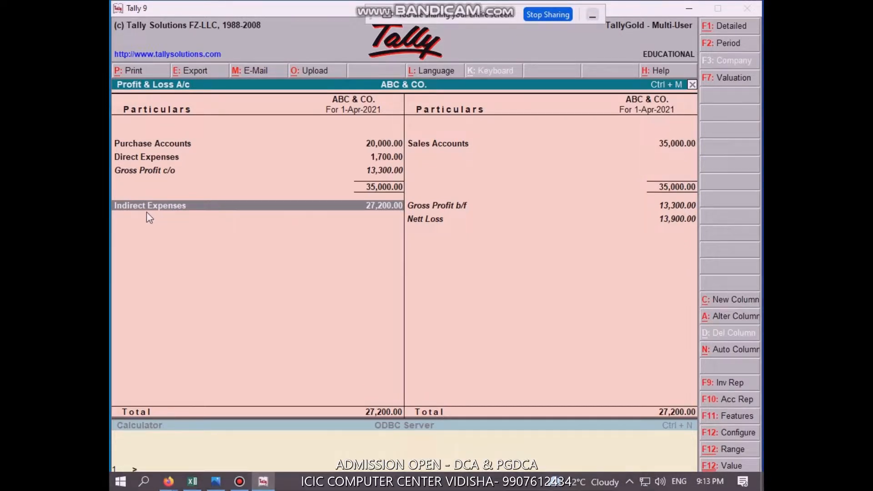
pyautogui.doubleClick(384, 207)
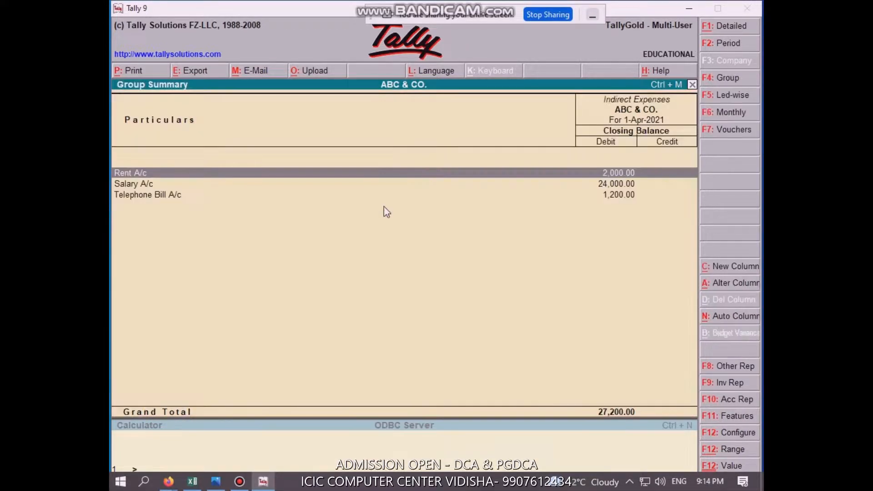
pyautogui.click(174, 203)
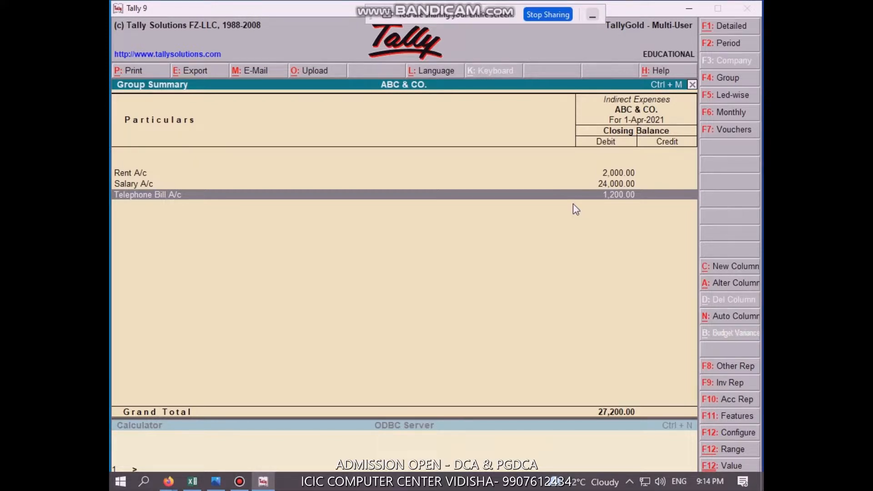
pyautogui.press('Escape')
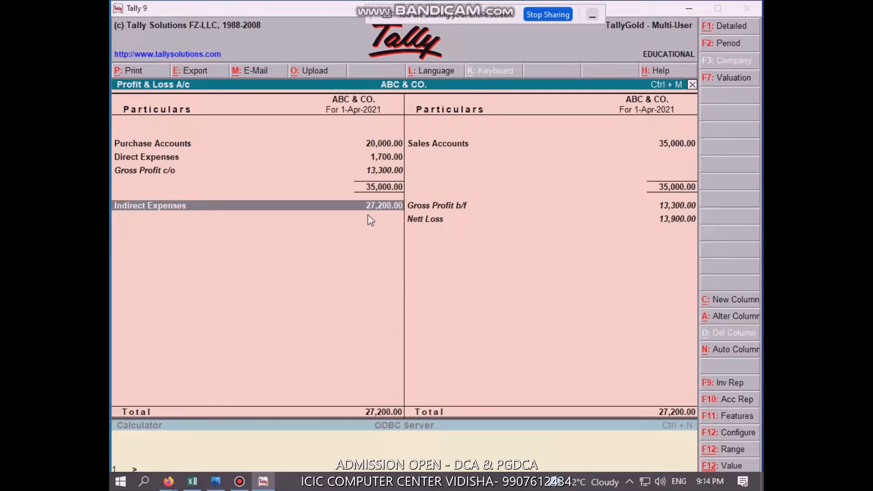
# - Review the ledger-level breakdown of the Profit & Loss A/c in detailed view, switching back to condensed view each time
pyautogui.hotkey('alt', 'F1')
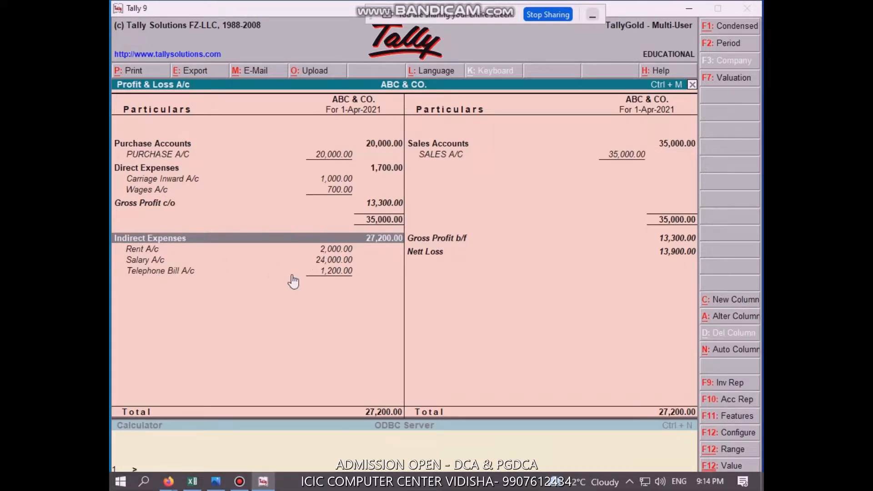
pyautogui.hotkey('alt', 'F1')
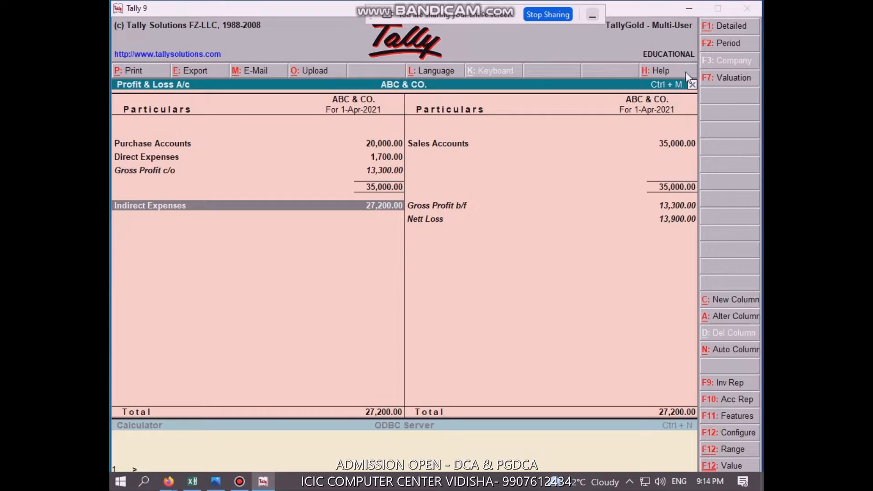
pyautogui.click(731, 28)
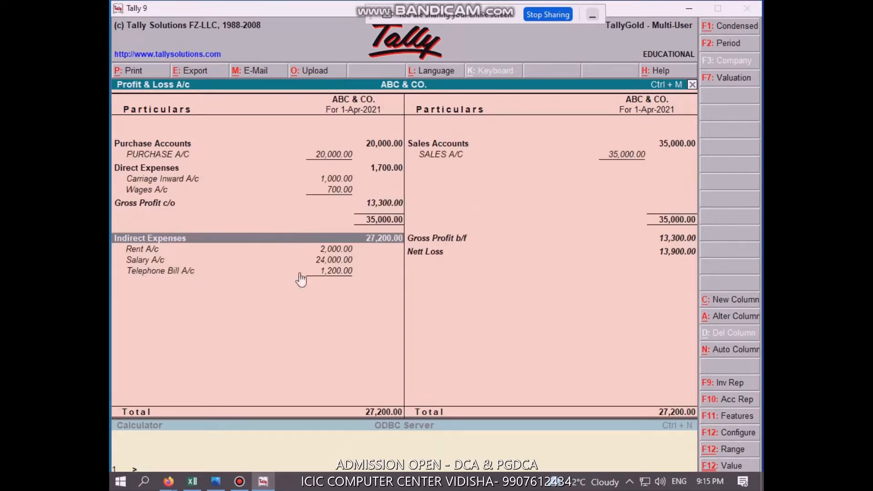
pyautogui.click(740, 30)
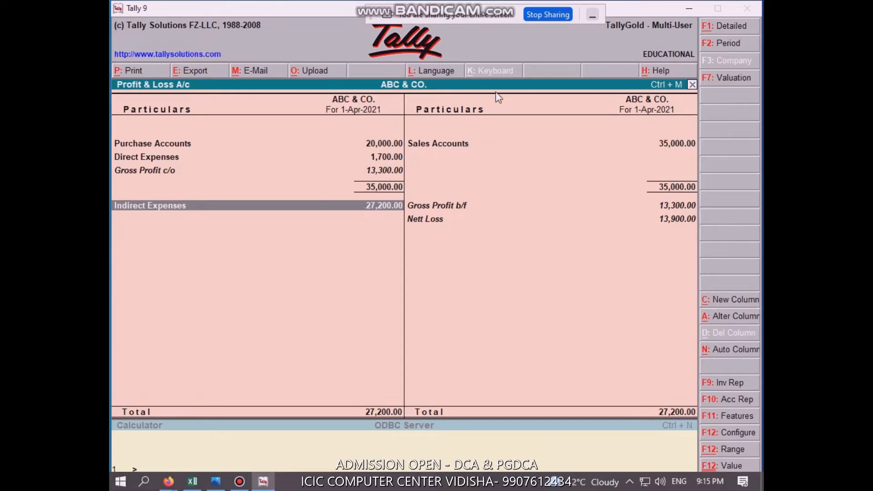
# - Close the Profit & Loss A/c and open the Balance Sheet of ABC & CO
pyautogui.press('Escape')
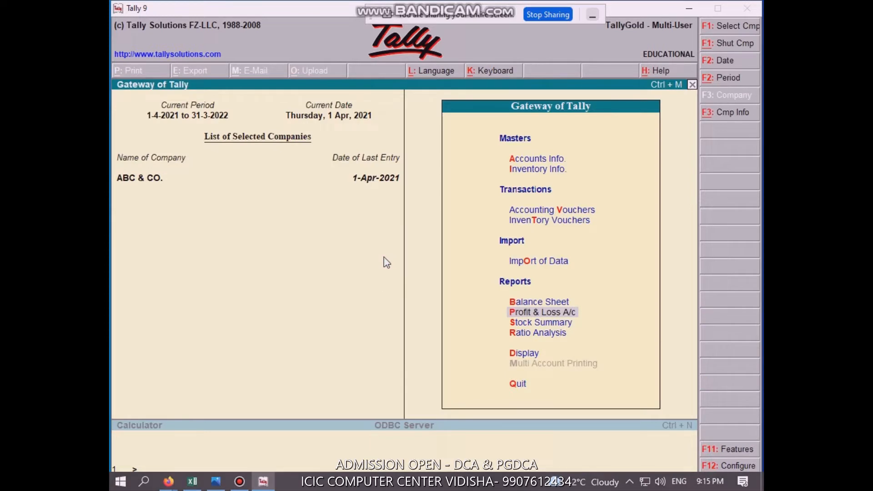
pyautogui.press('b')
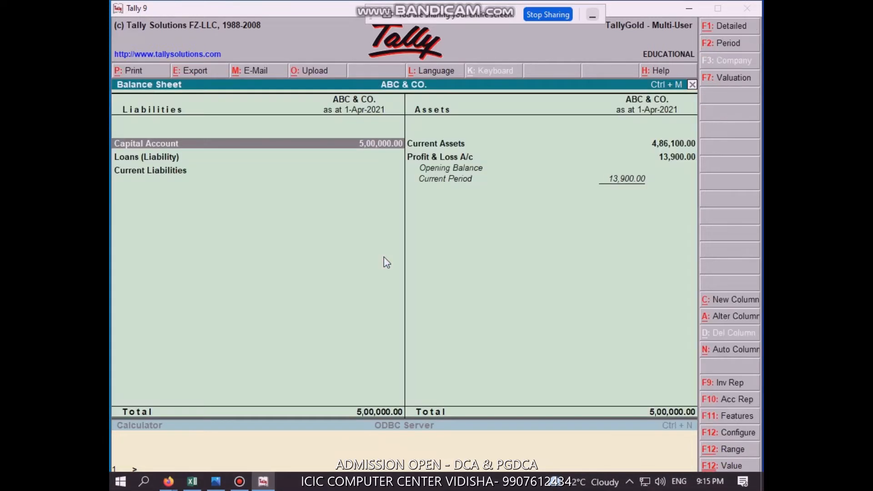